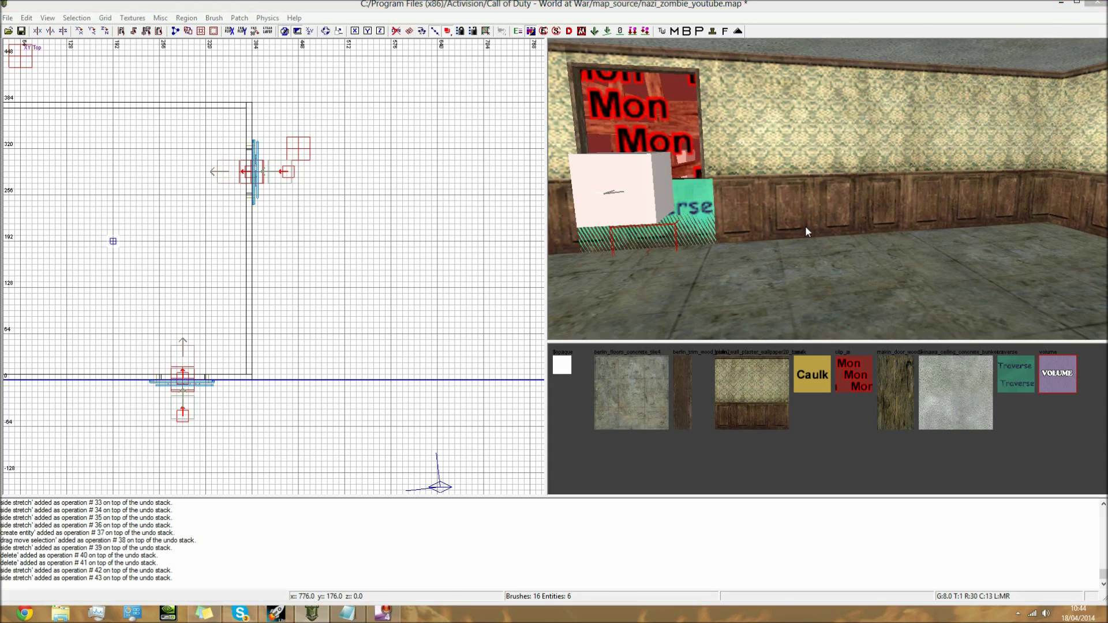
Stretch the room's floor brush outward past the two walls with boarded windows, making it 512 by 512 units.
right_drag(805, 228, 780, 222)
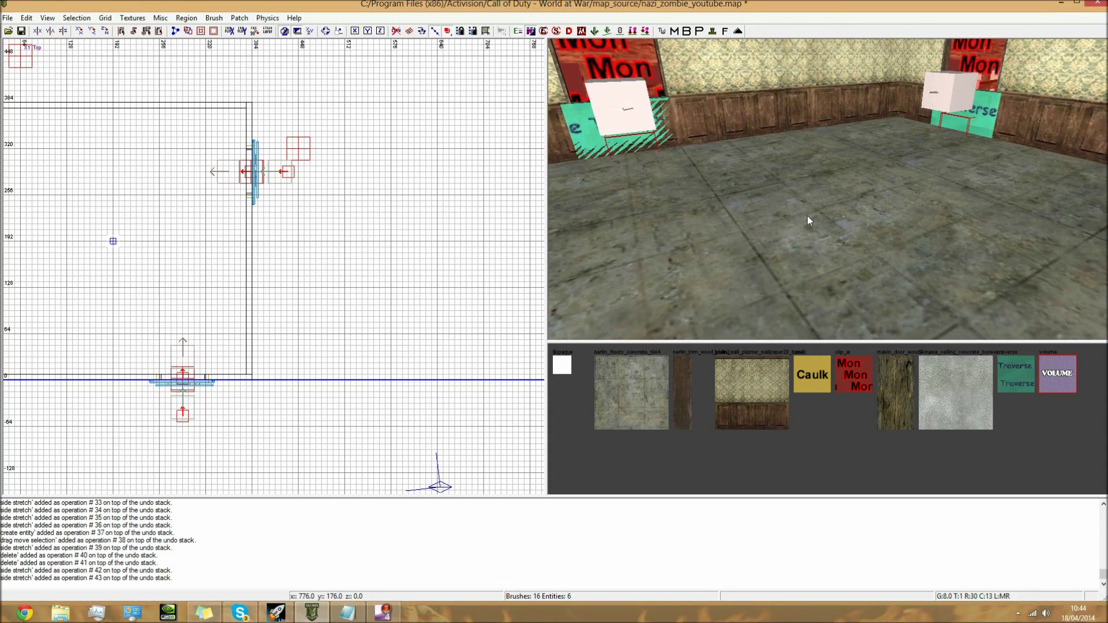
shift+click(808, 220)
scroll(307, 354, down, 2)
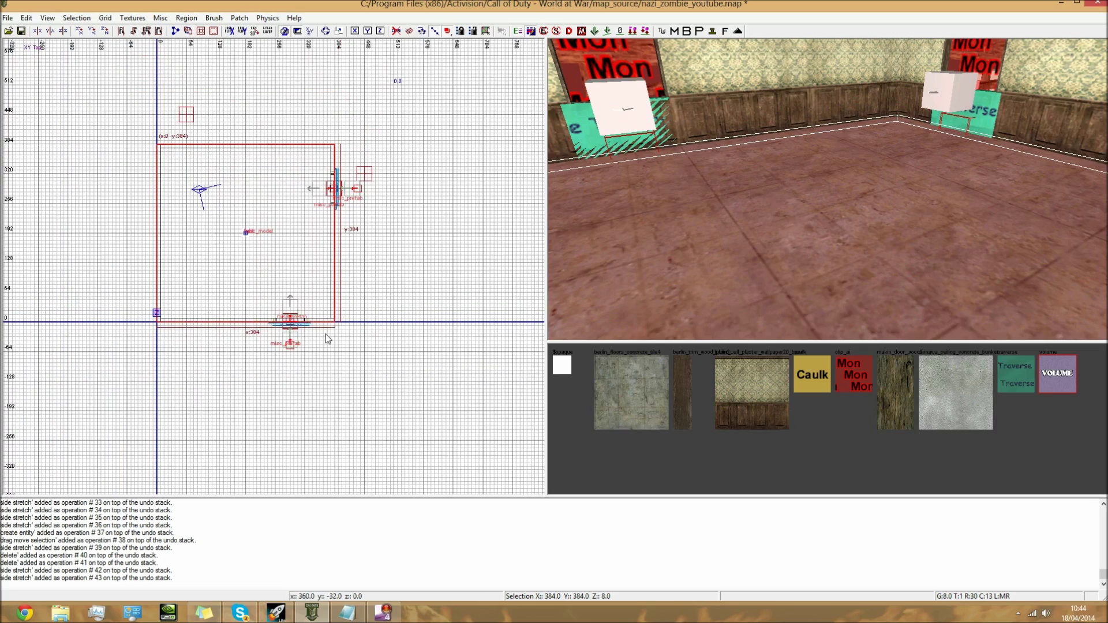
mouse_move(325, 341)
mouse_down()
mouse_move(325, 391)
mouse_move(358, 354)
mouse_move(407, 359)
mouse_up()
key(Escape)
mouse_move(831, 194)
right_down()
mouse_move(834, 173)
mouse_move(831, 190)
mouse_move(802, 173)
mouse_move(825, 194)
mouse_move(849, 182)
mouse_move(808, 185)
mouse_move(823, 202)
mouse_move(826, 179)
mouse_move(835, 194)
right_up()
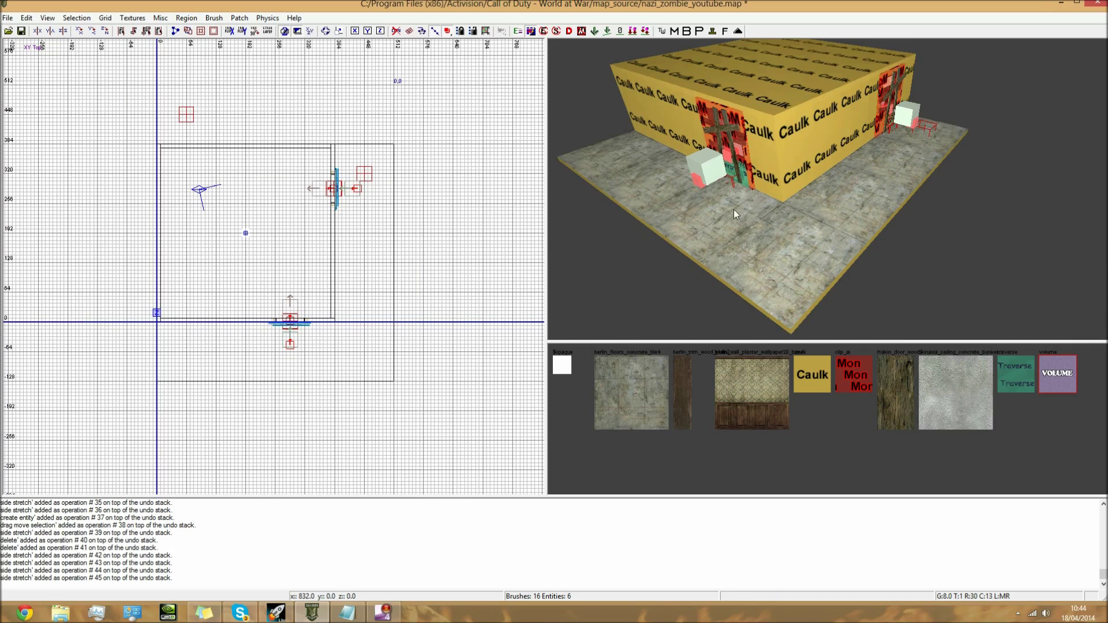
shift+click(788, 212)
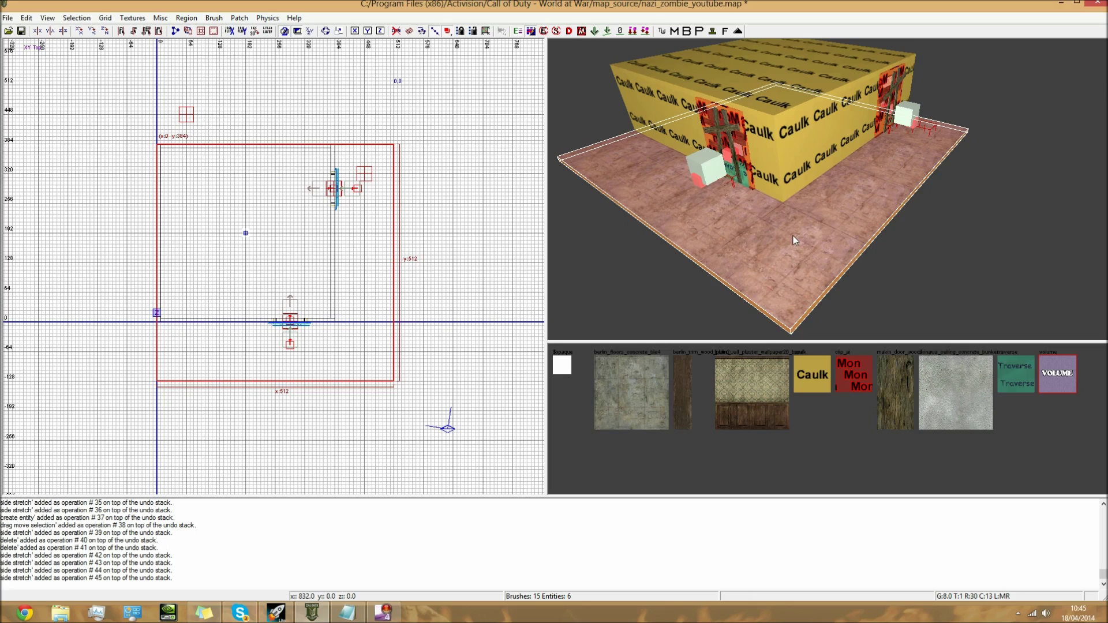
key(Escape)
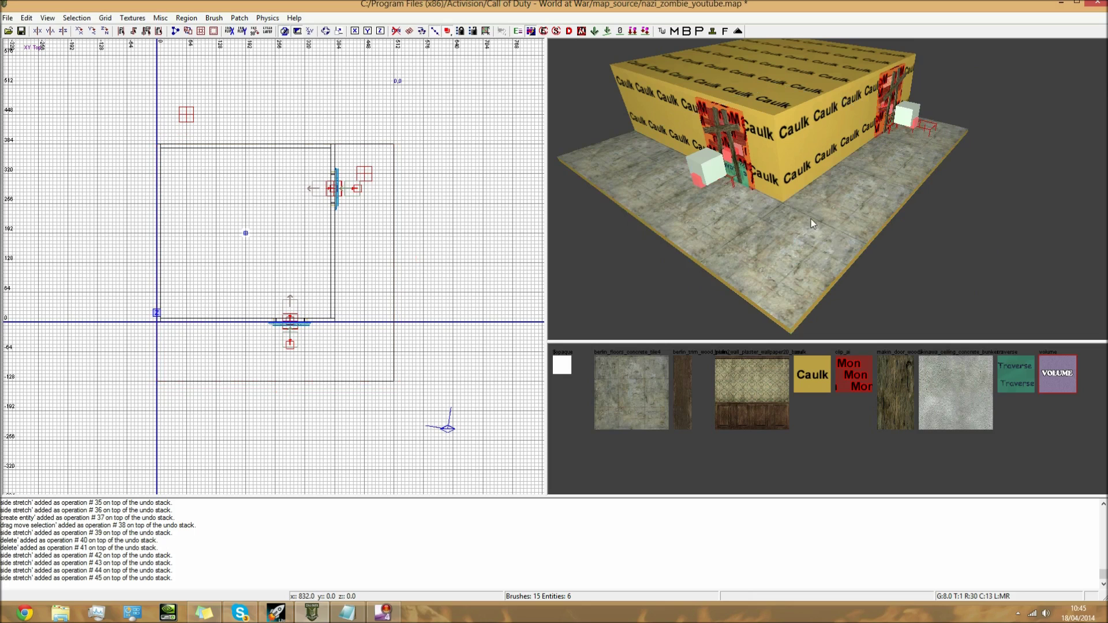
Create a German ber_sshonor axis zombie actor on the extended floor outside the room.
right_click(376, 230)
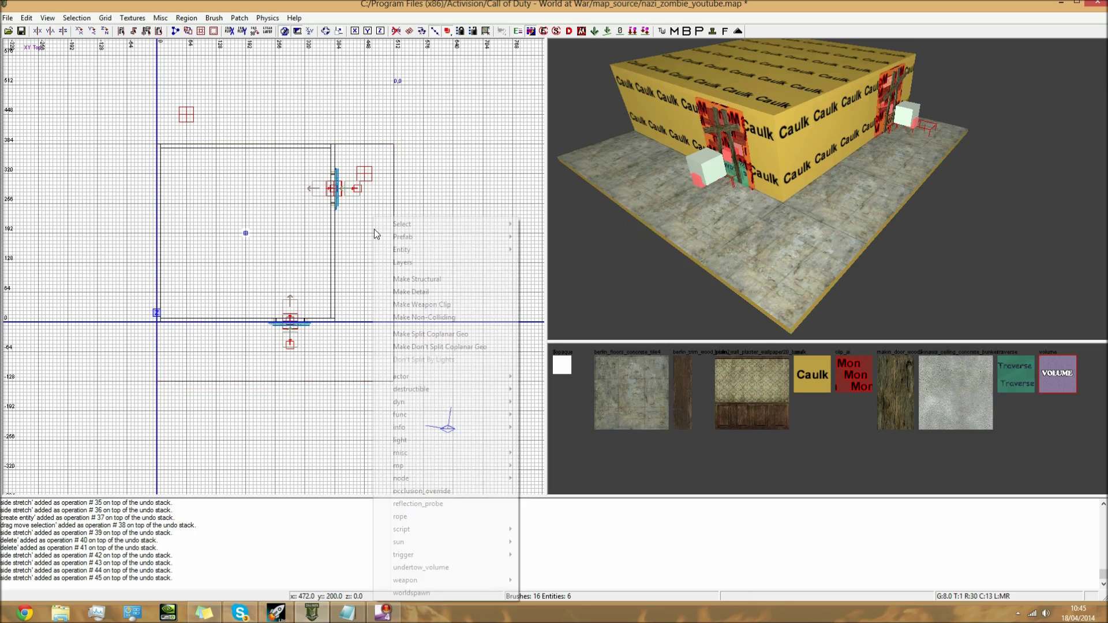
right_click(369, 230)
mouse_move(439, 376)
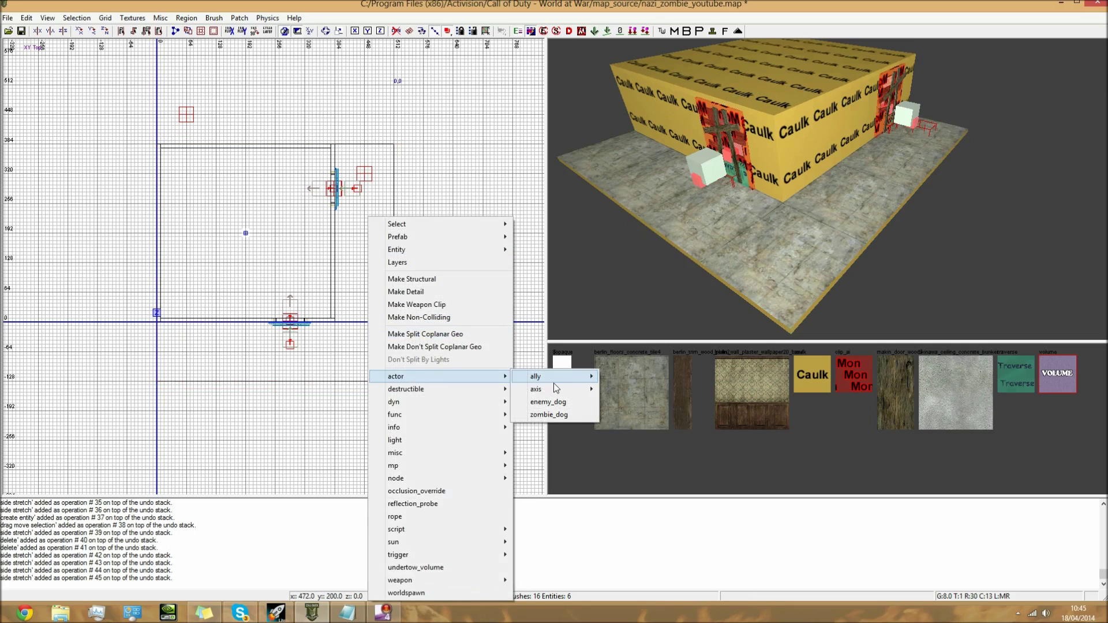
mouse_move(588, 389)
mouse_move(640, 417)
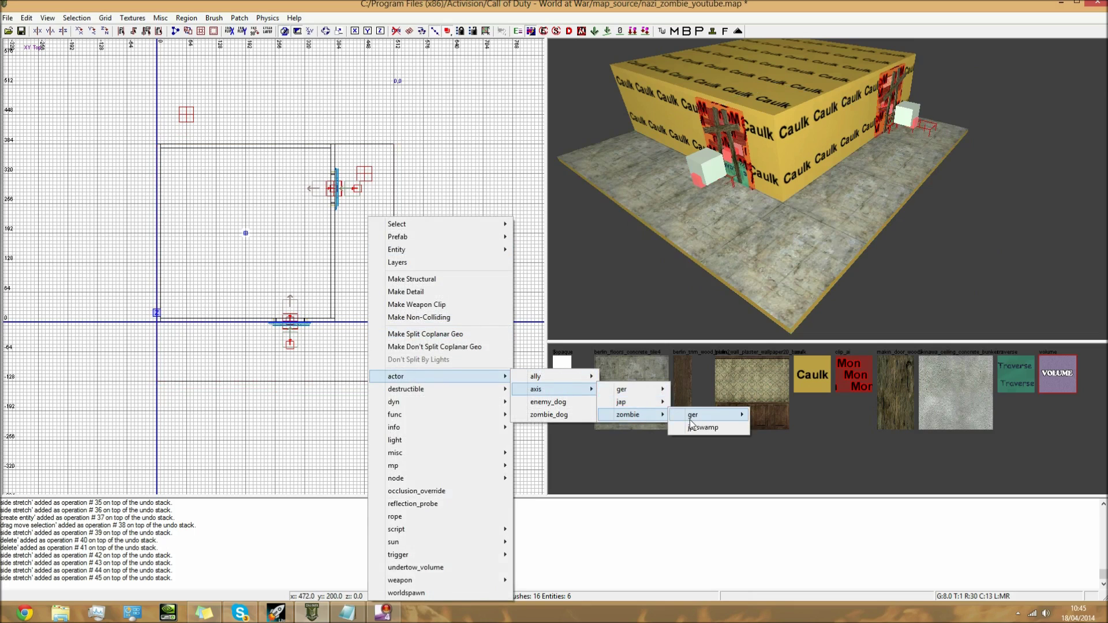
mouse_move(693, 421)
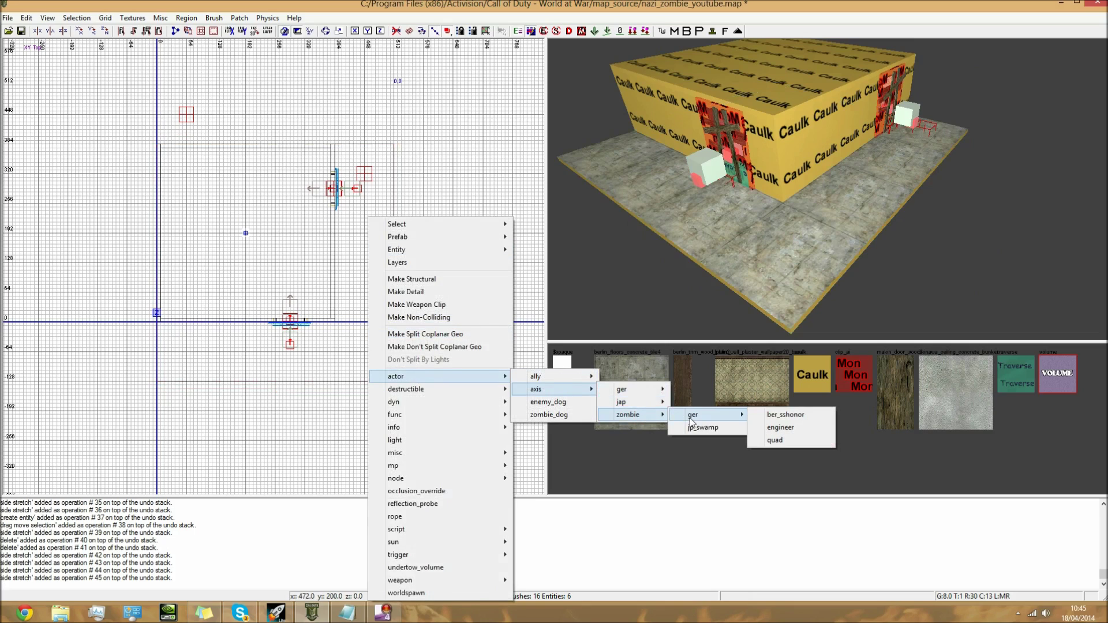
click(784, 416)
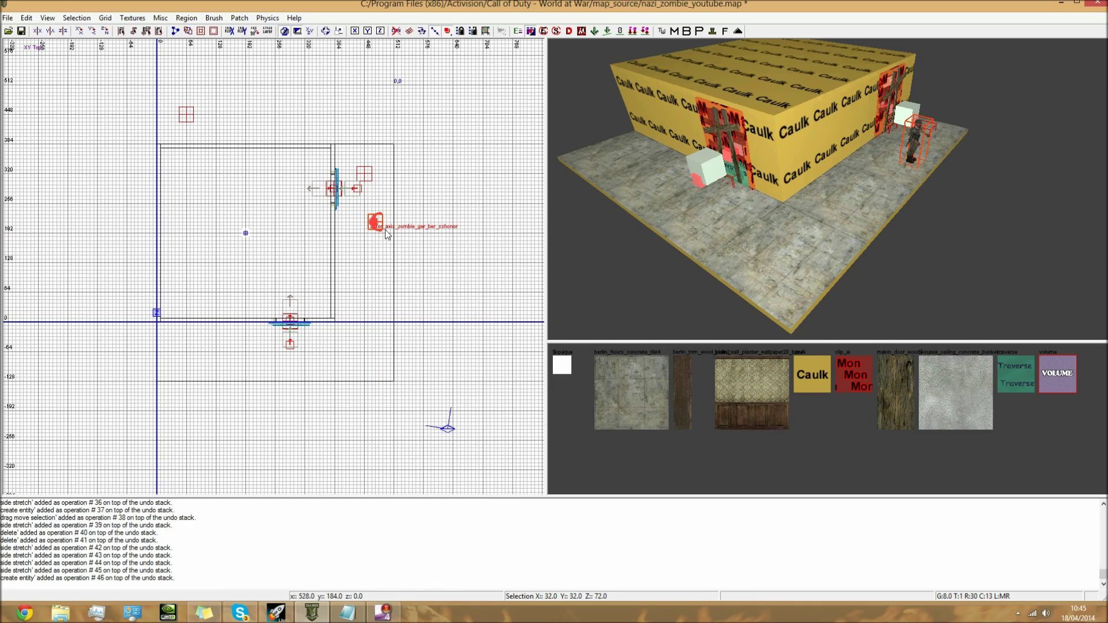
Move the zombie actor closer to the outer wall and raise it 8 units to stand on the floor.
drag(374, 225, 359, 271)
key(ctrl+Tab)
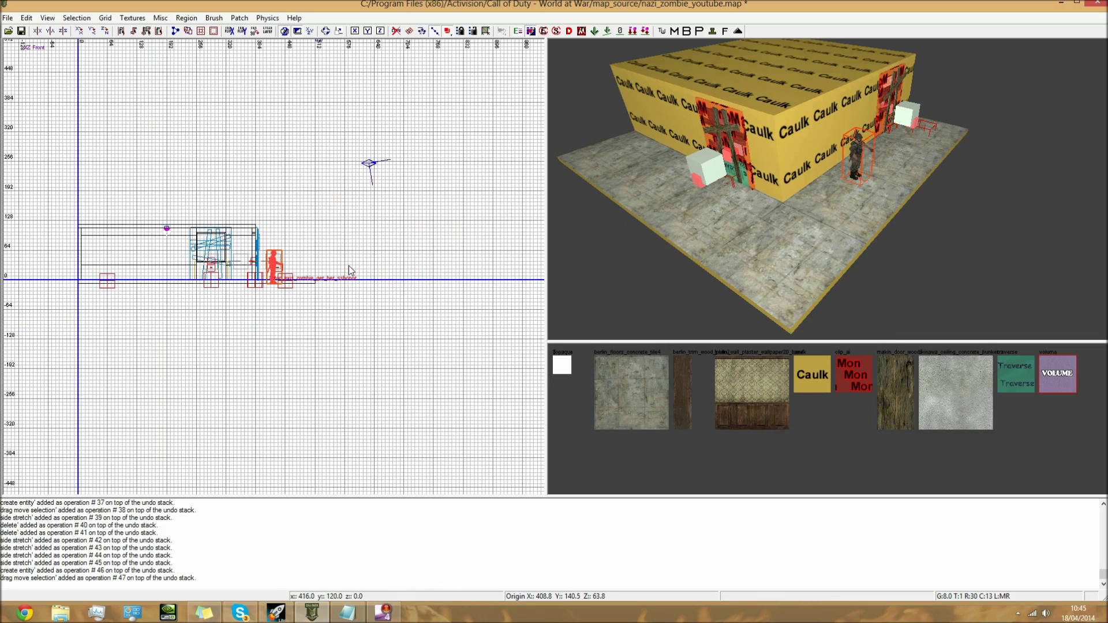
drag(277, 279, 277, 271)
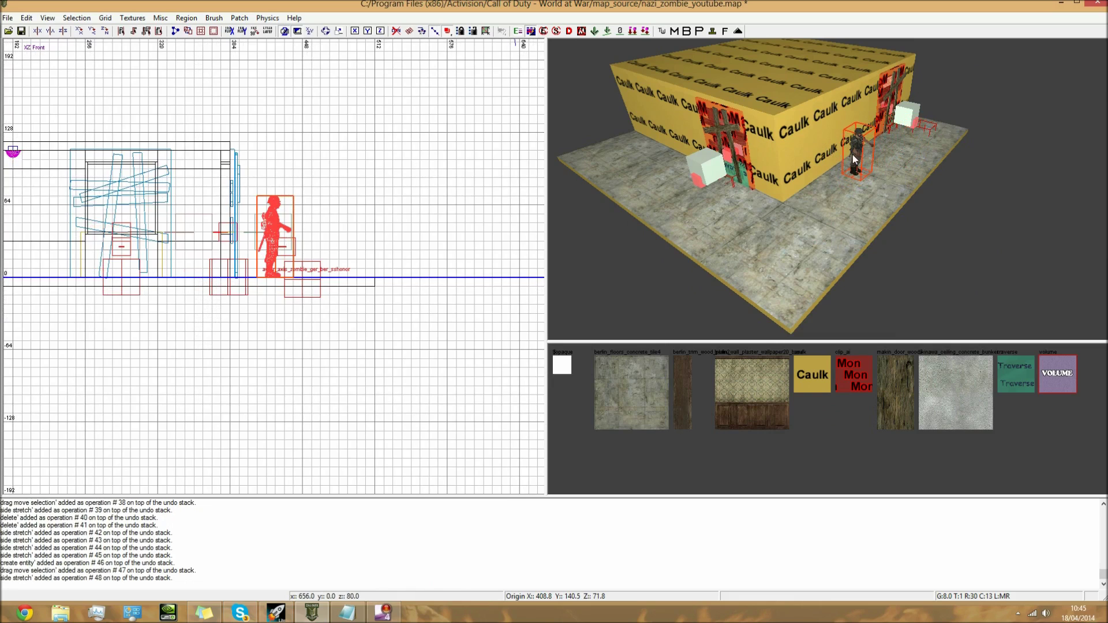
right_drag(843, 183, 840, 167)
shift+click(839, 168)
Move the zombie actor along the outside wall to the building's corner between the two windows, at about x 416, y 40.
key(ctrl+Tab)
scroll(283, 295, down, 4)
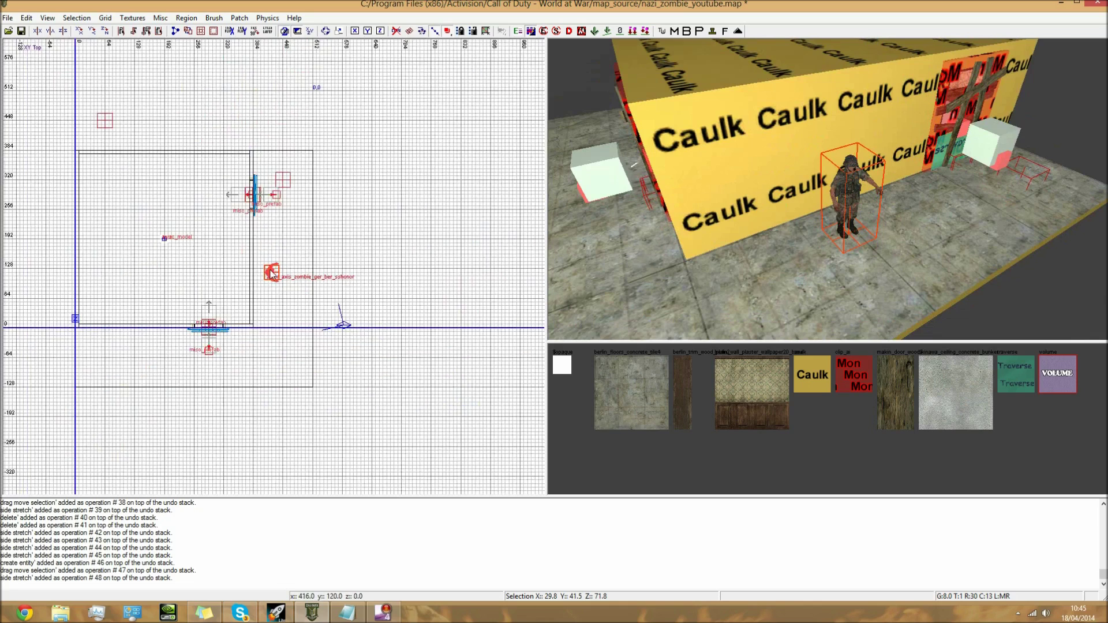
scroll(268, 279, up, 4)
right_drag(267, 279, 308, 232)
scroll(318, 253, down, 1)
drag(322, 232, 318, 303)
shift+click(746, 231)
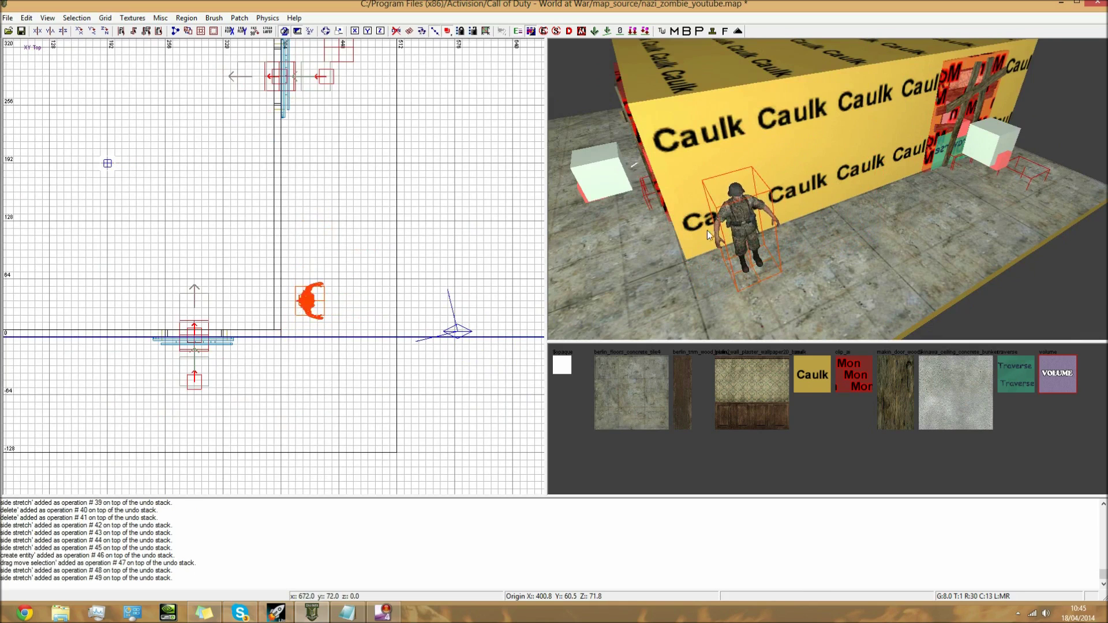
right_drag(708, 230, 711, 238)
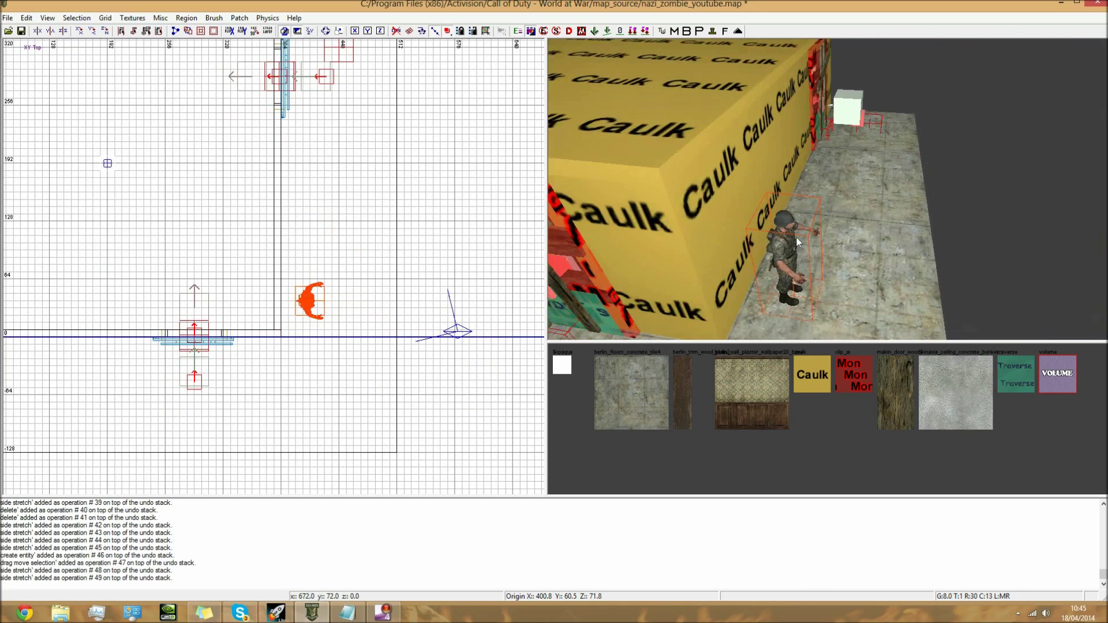
mouse_move(796, 238)
right_down()
mouse_move(819, 191)
mouse_move(847, 187)
mouse_move(846, 162)
mouse_move(872, 179)
mouse_move(860, 191)
mouse_move(855, 179)
mouse_move(858, 211)
mouse_move(852, 194)
mouse_move(878, 182)
mouse_move(852, 190)
mouse_move(855, 179)
mouse_move(849, 187)
mouse_move(866, 193)
mouse_move(875, 185)
mouse_move(839, 203)
mouse_move(875, 191)
mouse_move(916, 223)
right_up()
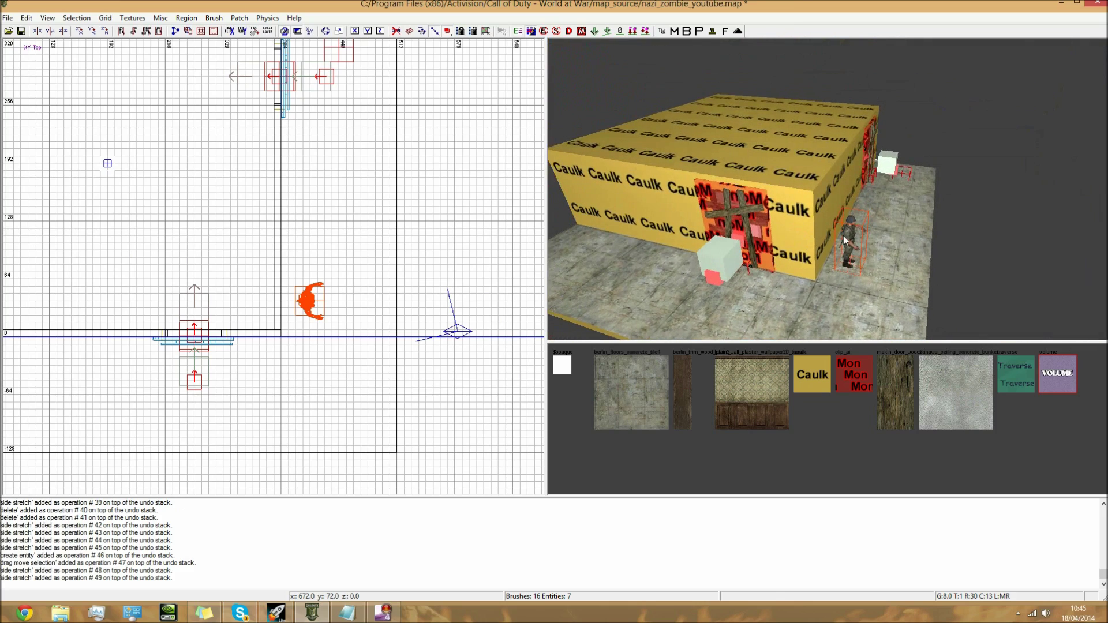
Select the zombie actor and add the entity key targetname with the value start_zone_spawners.
right_drag(366, 251, 385, 296)
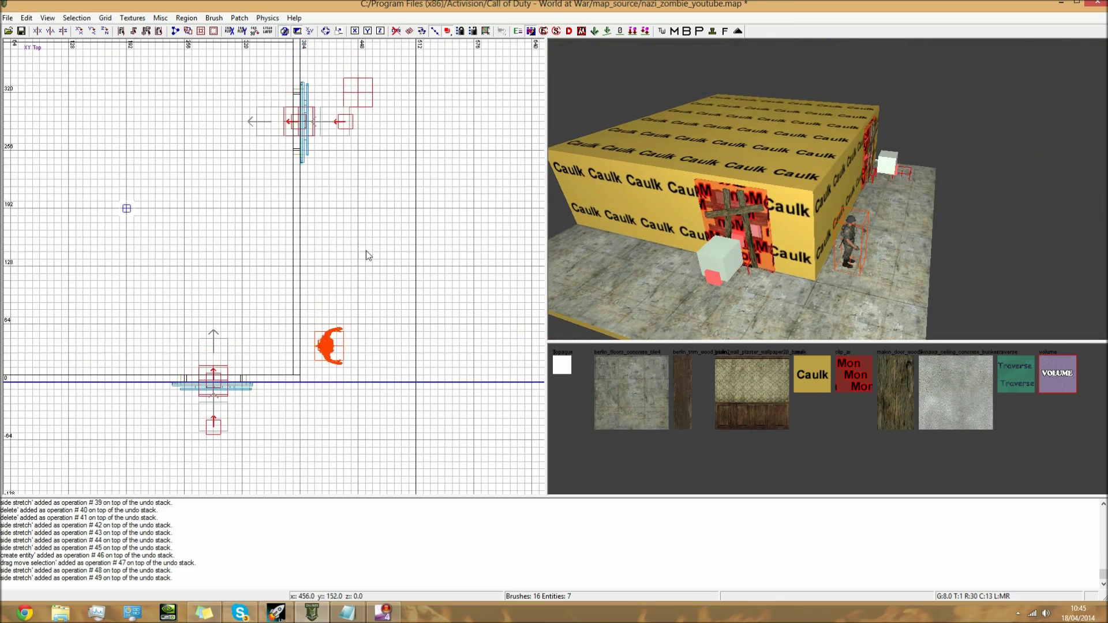
scroll(368, 255, down, 2)
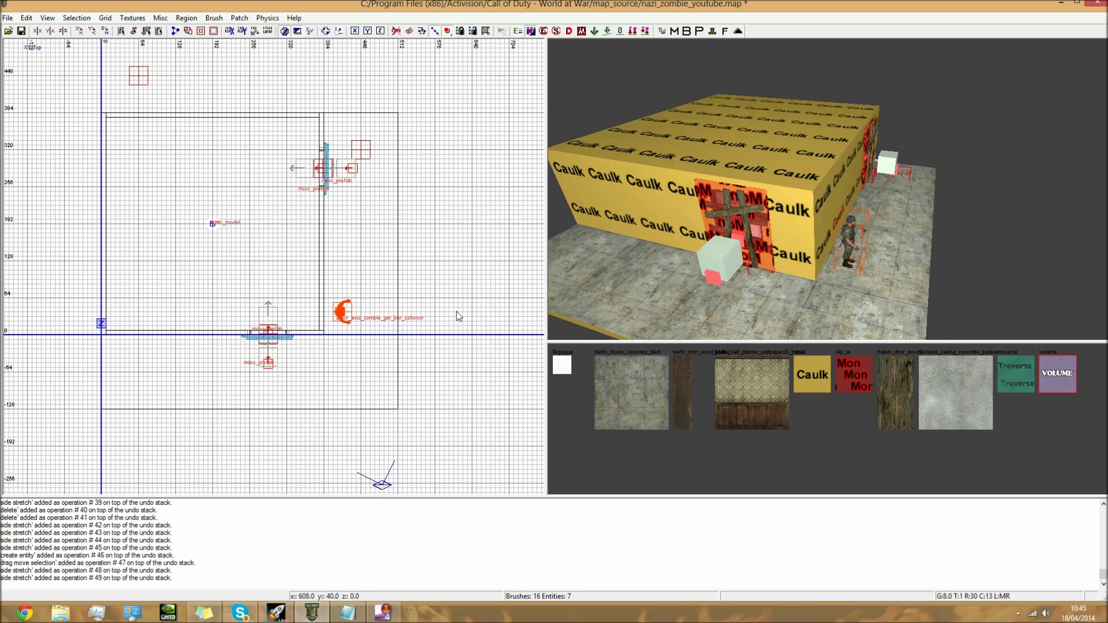
right_click(430, 298)
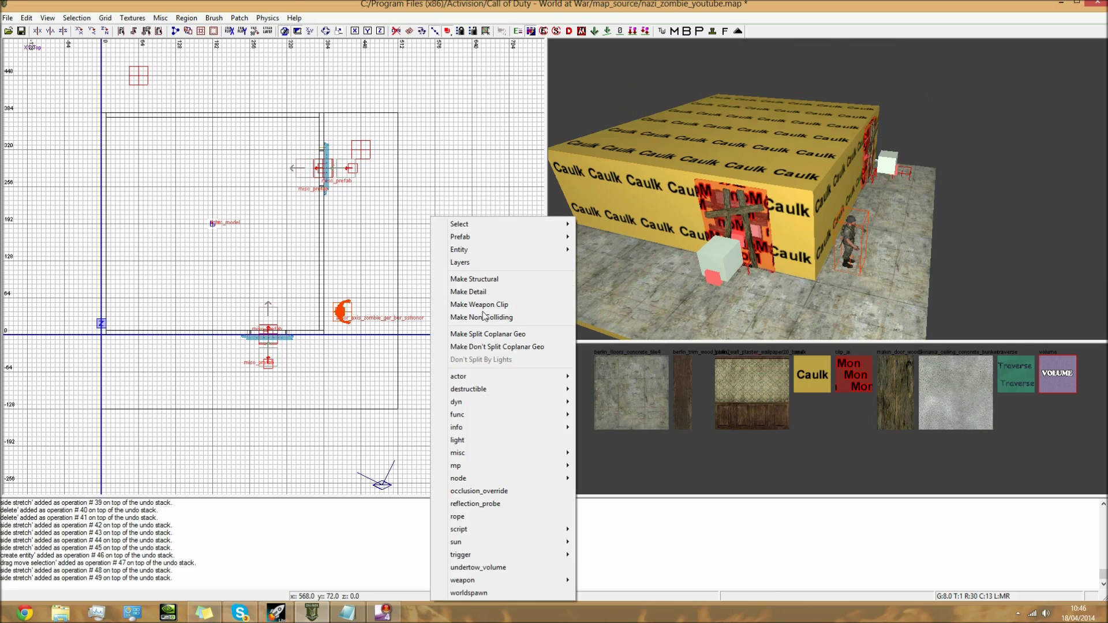
click(852, 249)
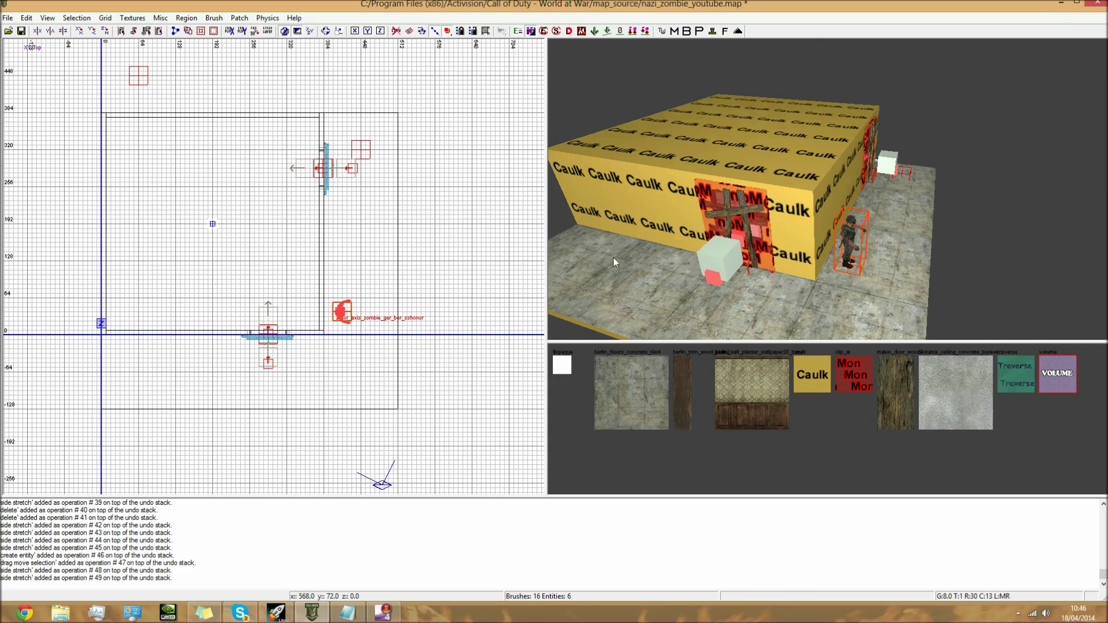
key(n)
drag(62, 374, 14, 384)
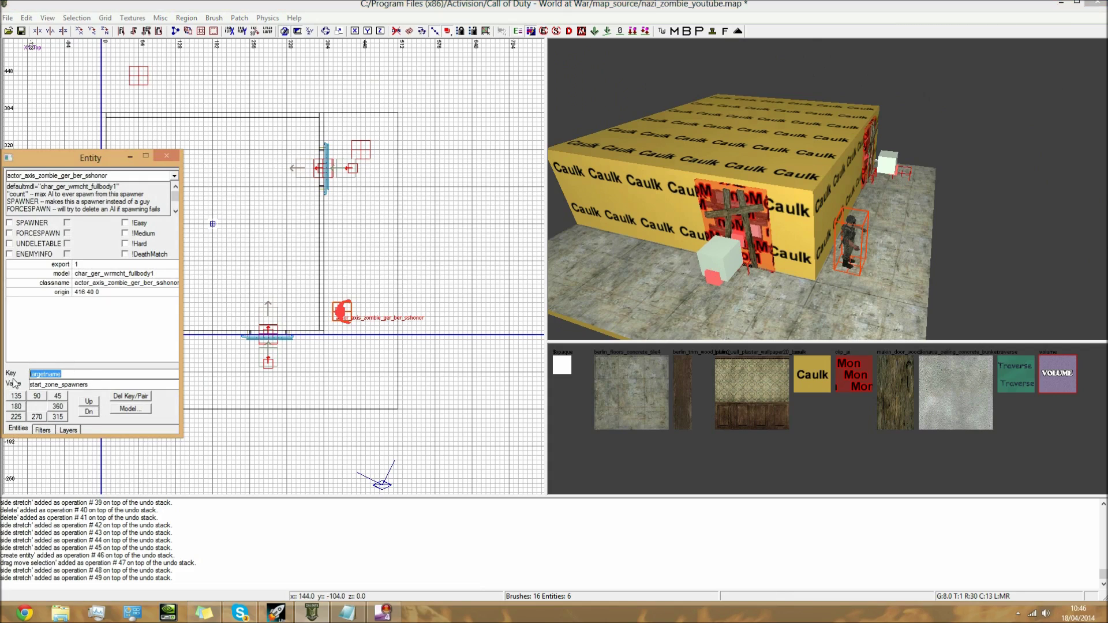
click(65, 374)
drag(66, 374, 27, 379)
click(100, 387)
key(Return)
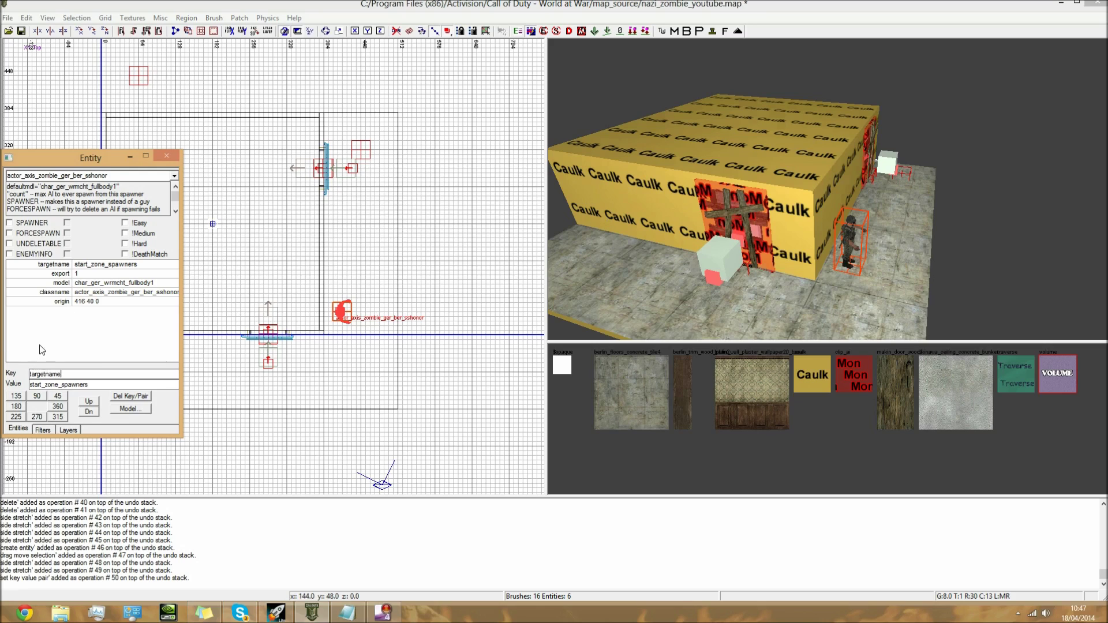
click(90, 266)
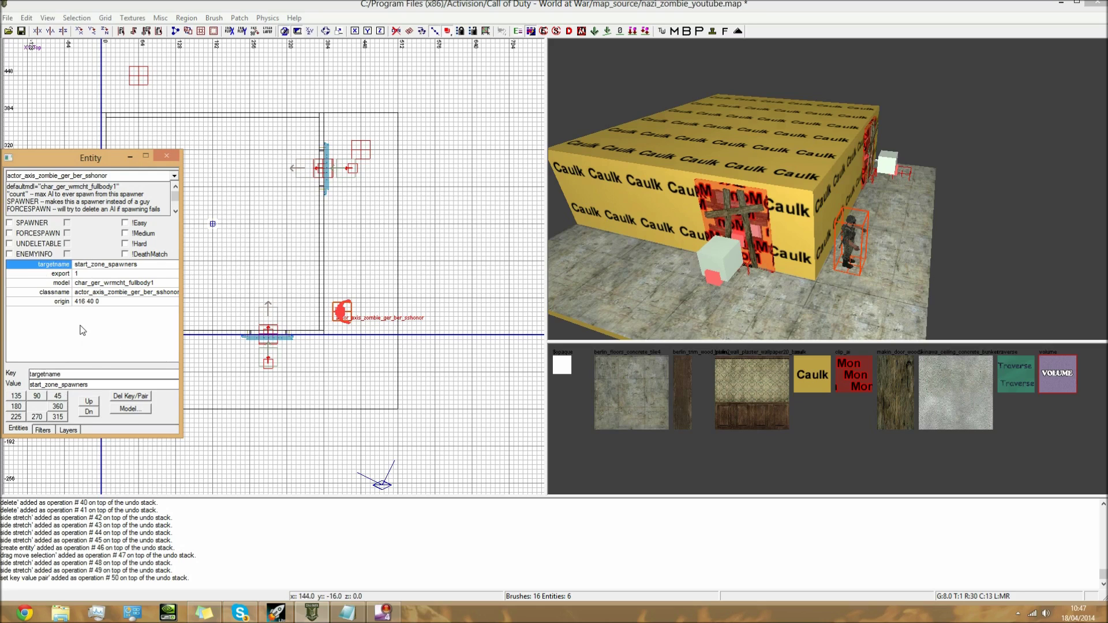
Add the key count with the value 9999 to the zombie actor.
drag(85, 375, 29, 376)
text(count)
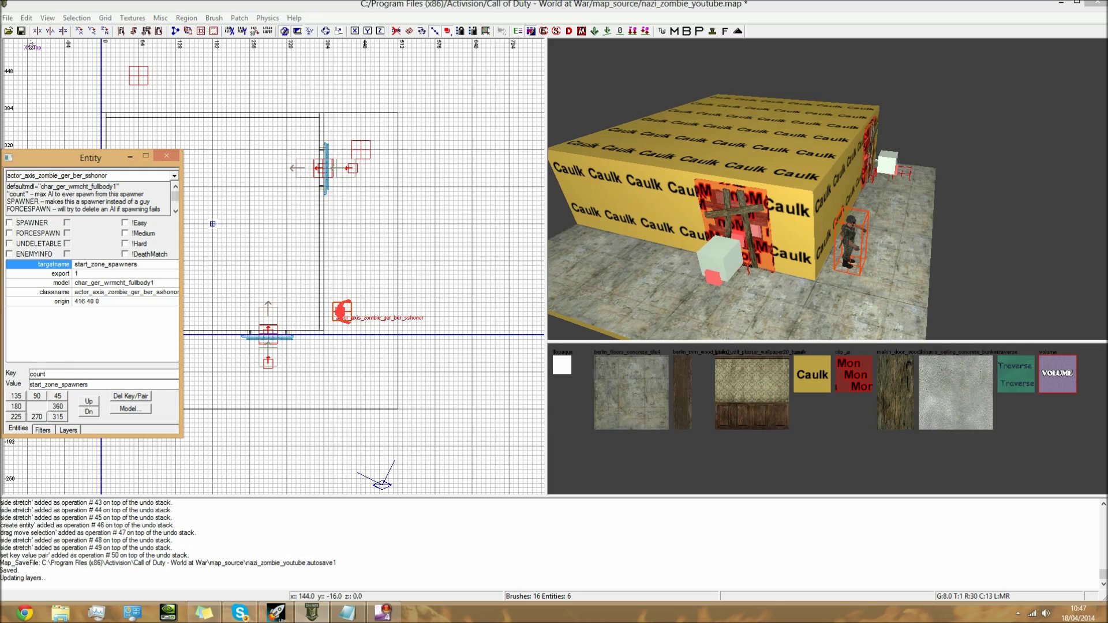
key(Tab)
key(BackSpace)
text(9999)
key(Return)
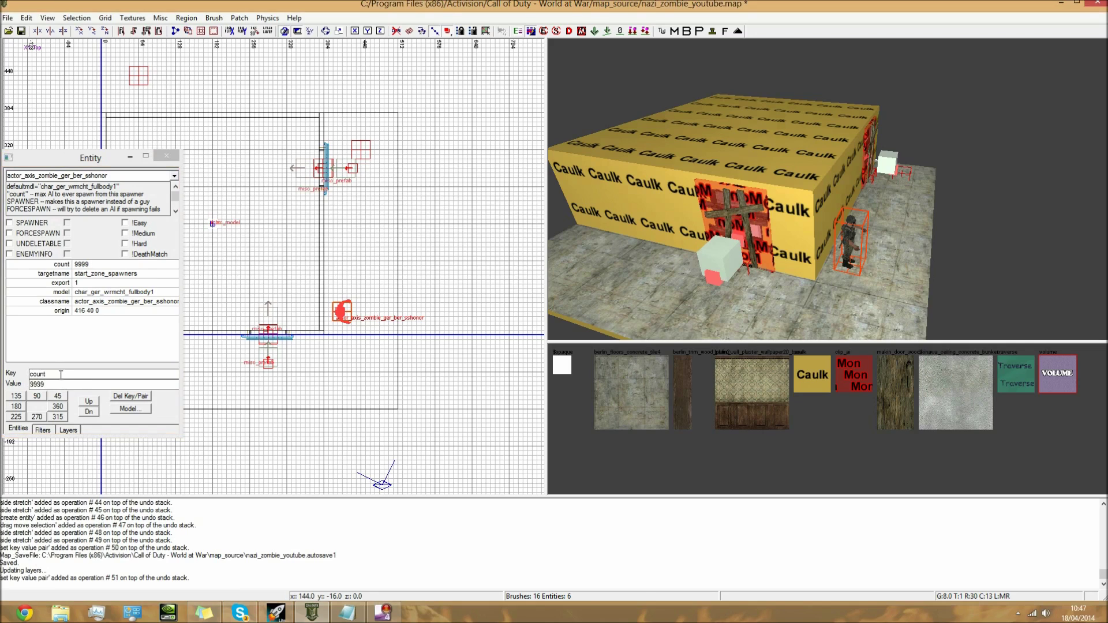
Add the key script_noteworthy with the value zombie_spawner to the zombie actor.
double_click(31, 375)
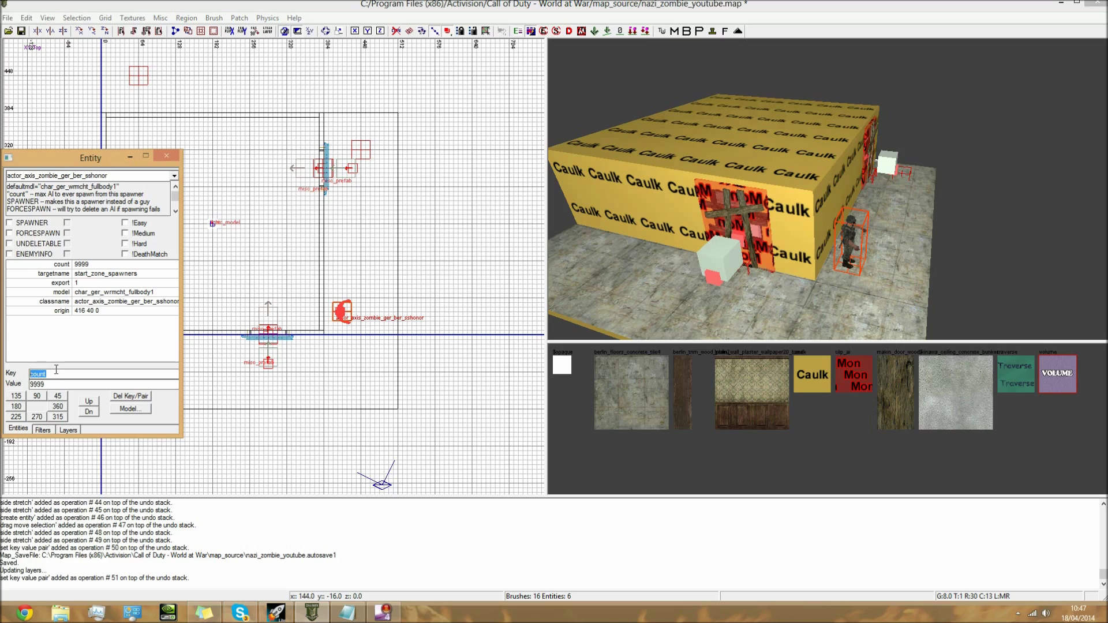
text(script_noteworthy)
key(Return)
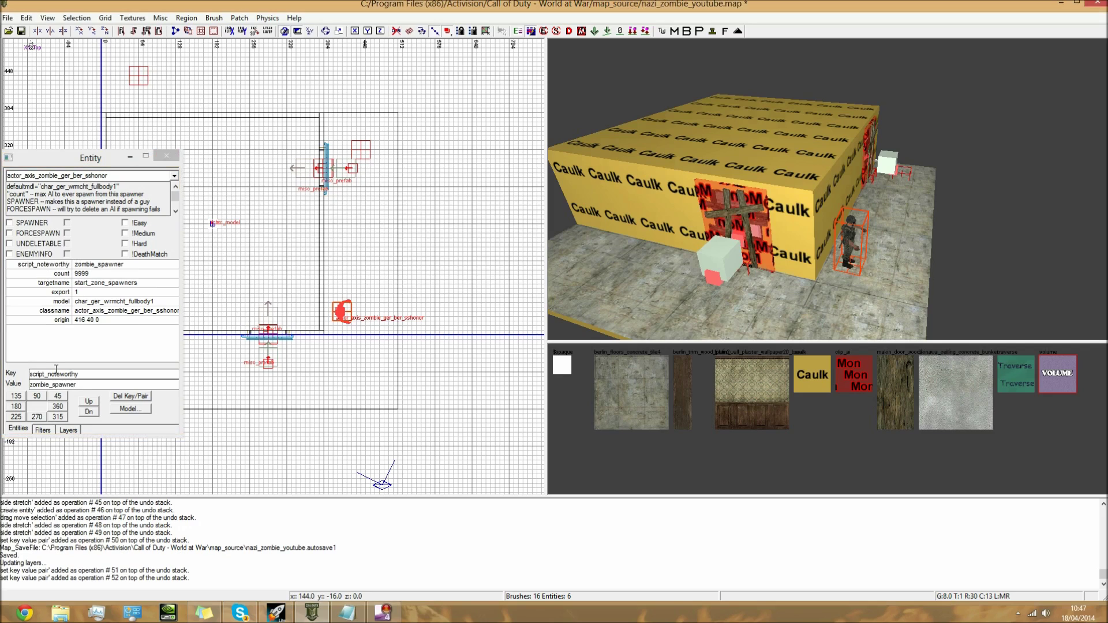
Add the key script_forcespawn with the value 1 to the zombie actor.
click(78, 373)
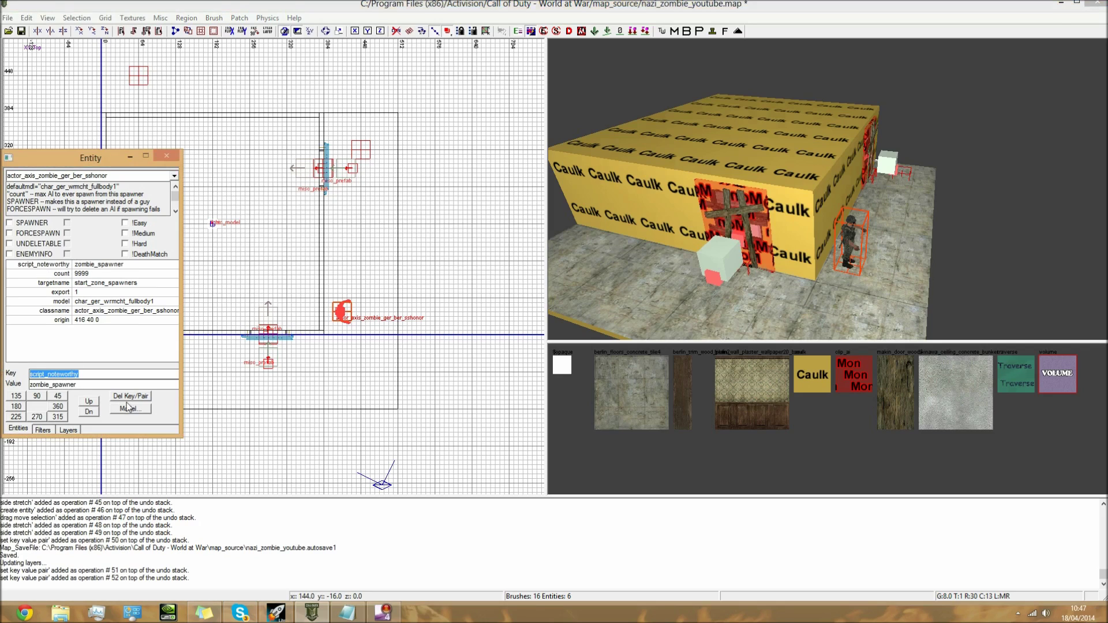
text(spawn)
key(Tab)
text(1)
key(Return)
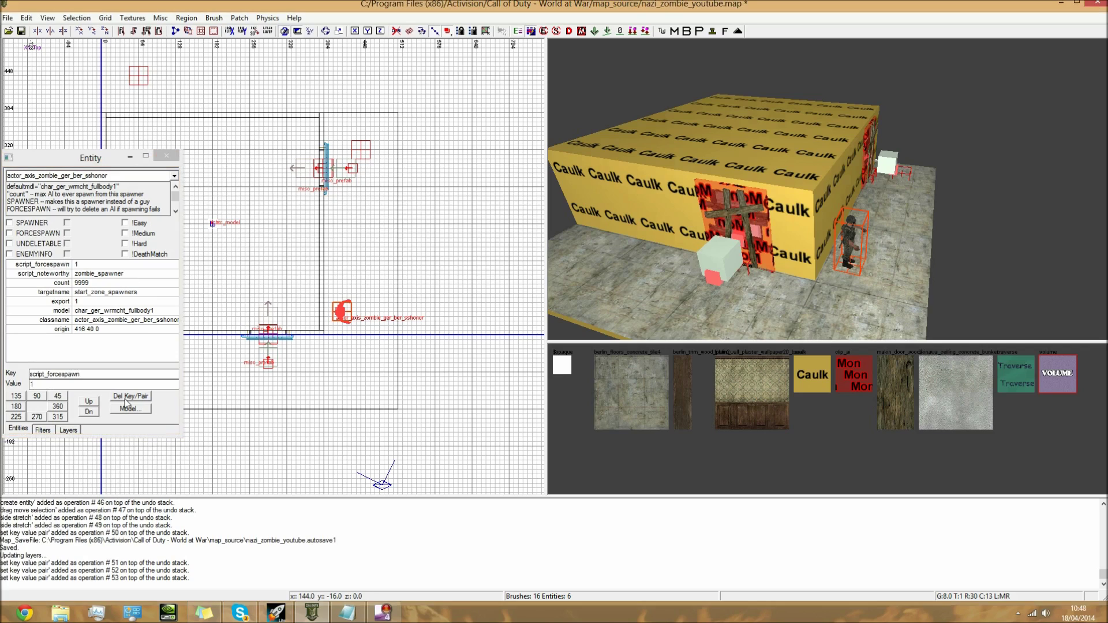
Add the key spawnflags with the value 3 to the zombie actor and close its entity properties.
drag(93, 378, 23, 374)
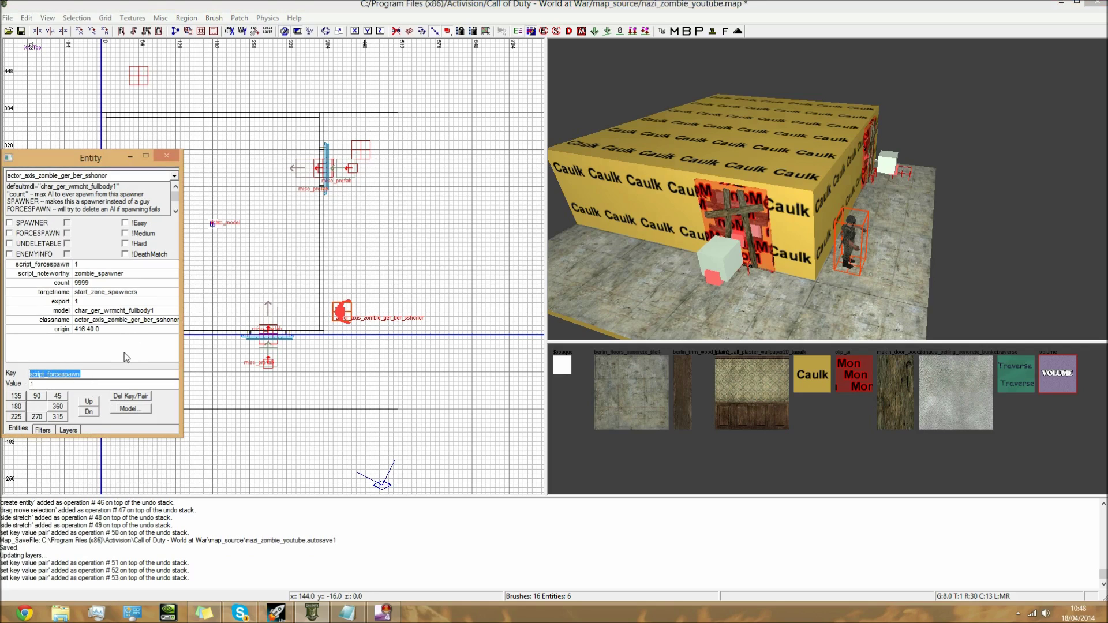
text(spa)
text(3)
key(Return)
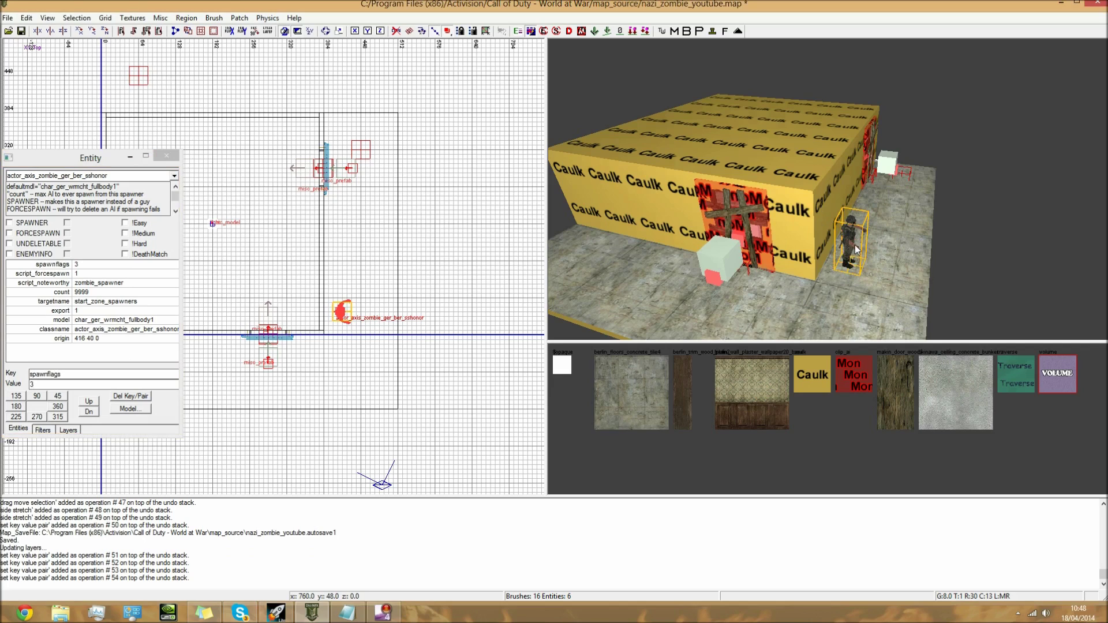
click(157, 351)
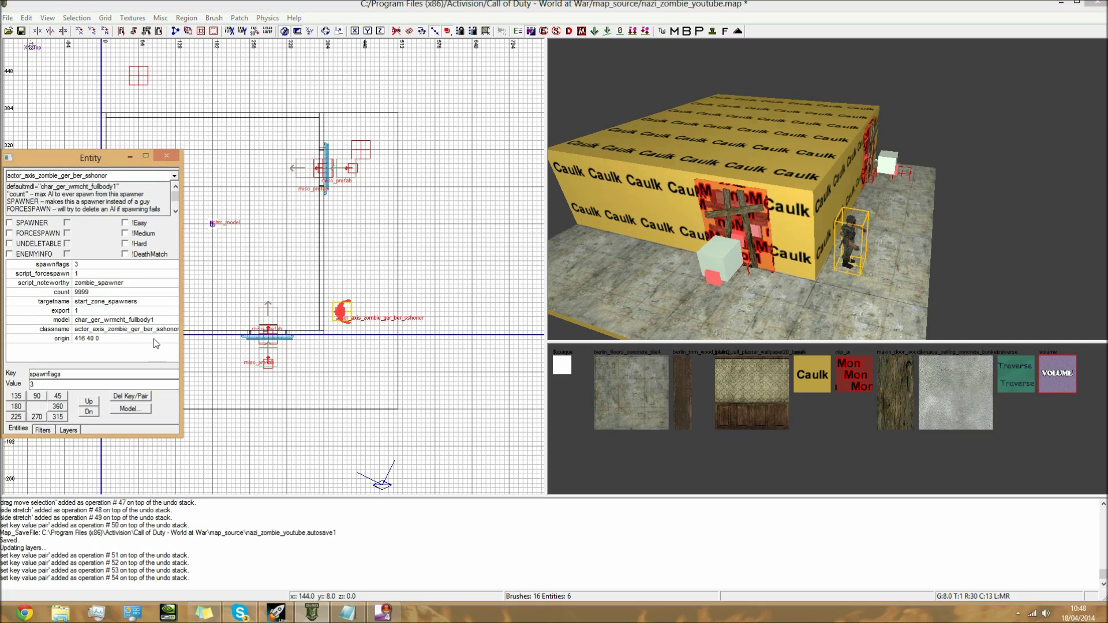
key(n)
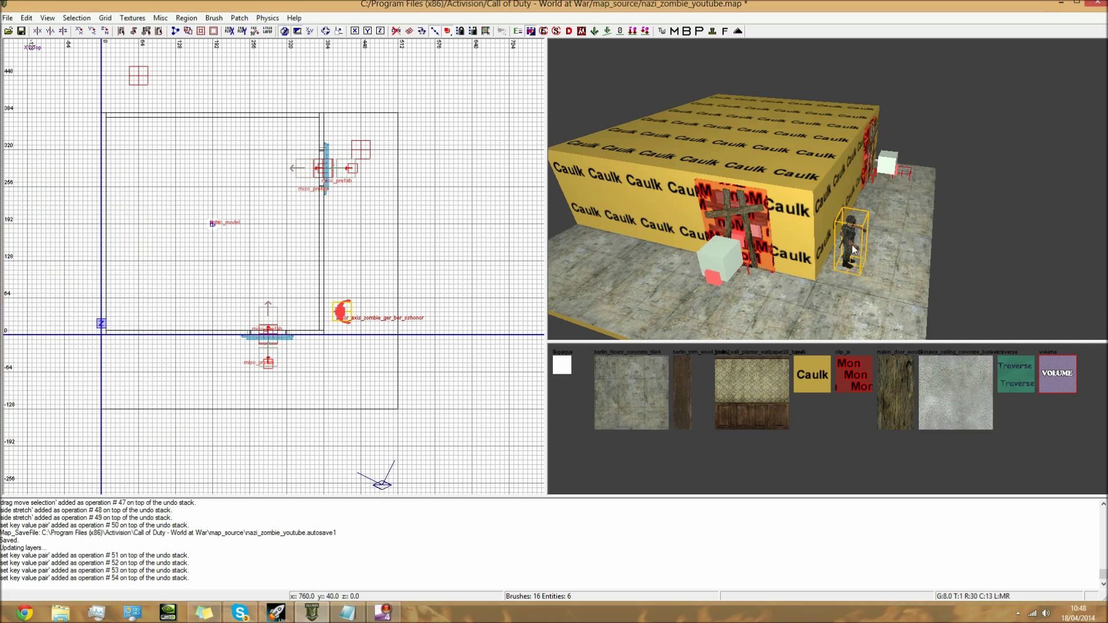
Create an info_volume brush and fit it to the room's footprint, 368 by 368 units.
right_drag(848, 253, 834, 258)
right_click(844, 252)
click(844, 255)
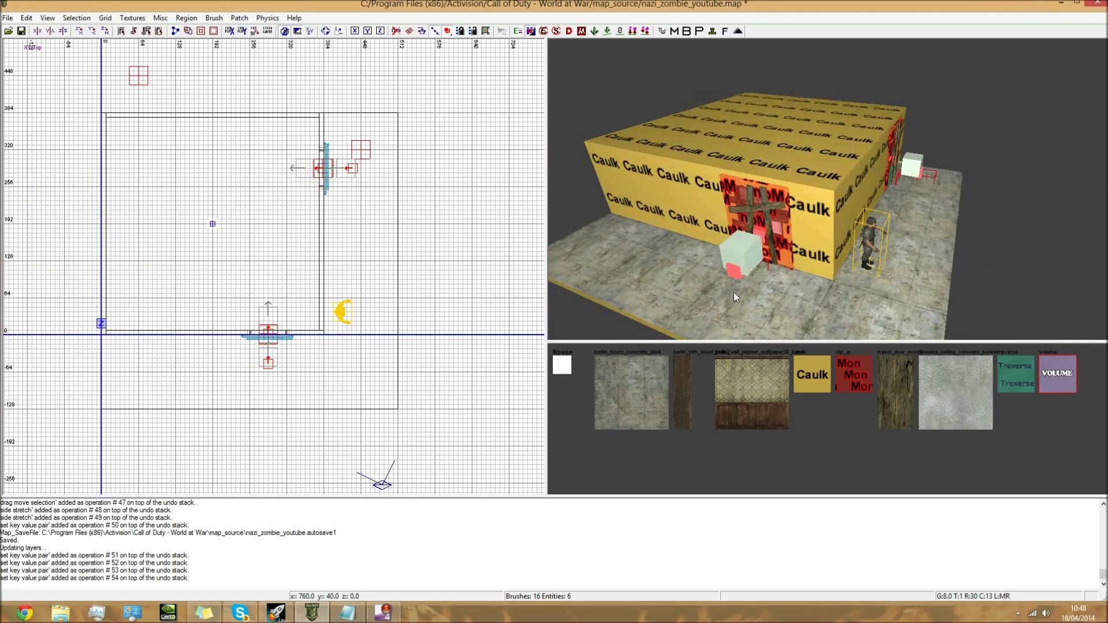
right_click(278, 268)
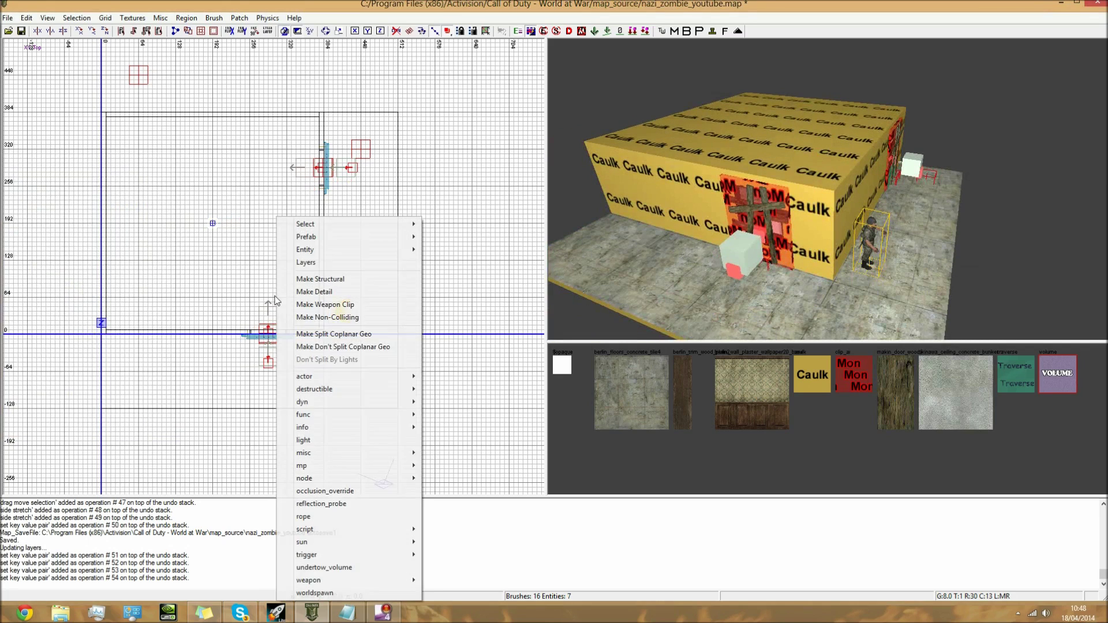
mouse_move(314, 431)
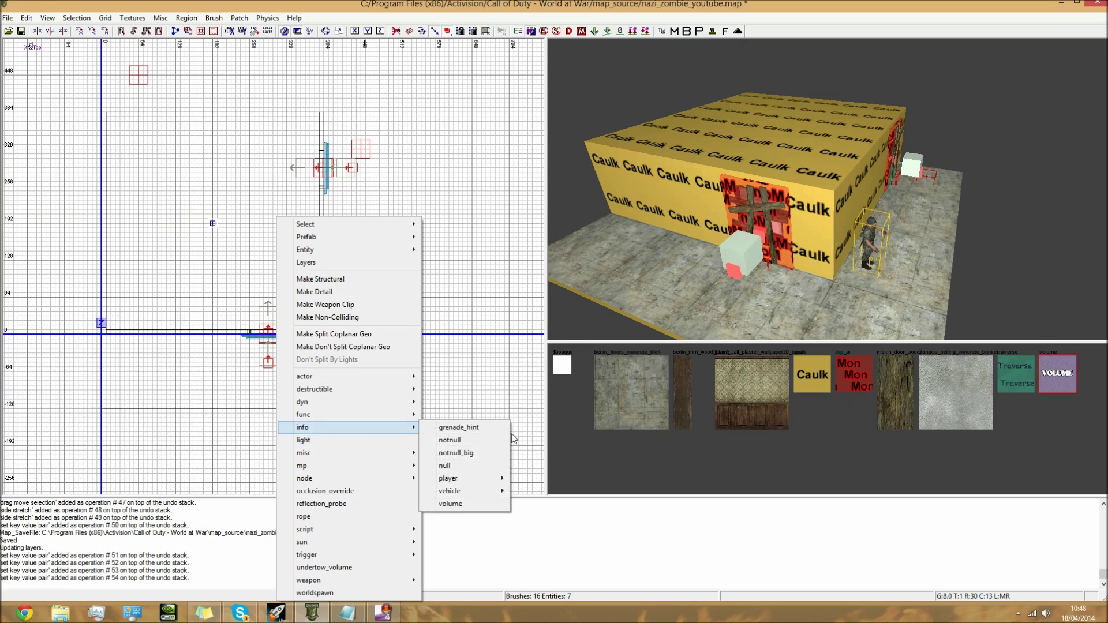
click(467, 505)
mouse_move(291, 257)
mouse_down()
mouse_move(114, 118)
mouse_move(244, 273)
mouse_move(326, 341)
mouse_up()
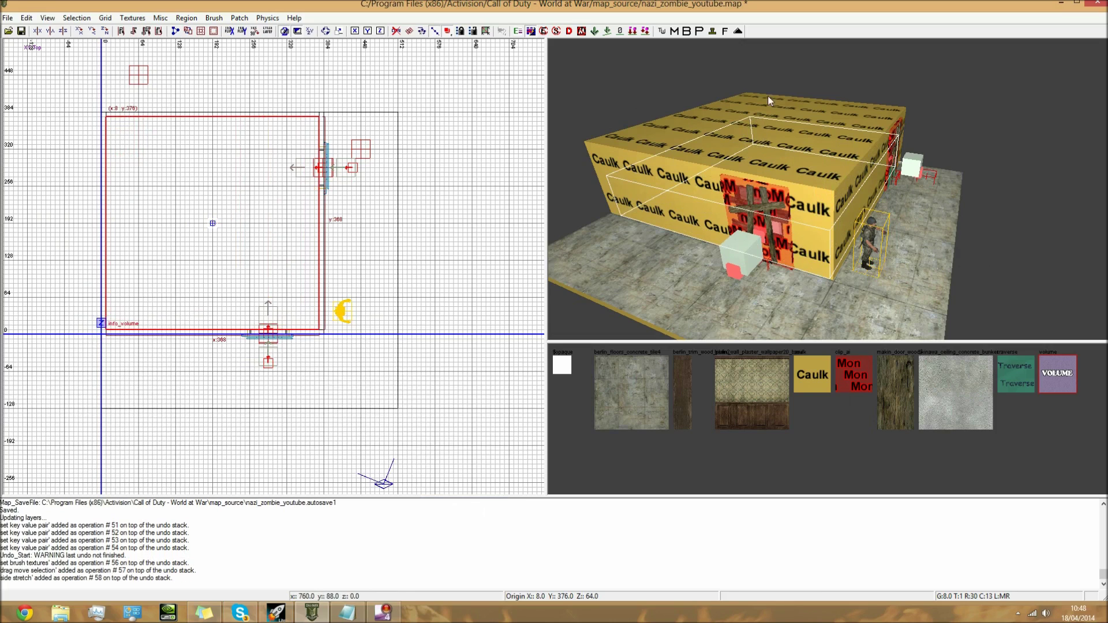
Stretch the info_volume upward to a height of 112 units, just under the room's ceiling, and deselect it.
key(ctrl+Tab)
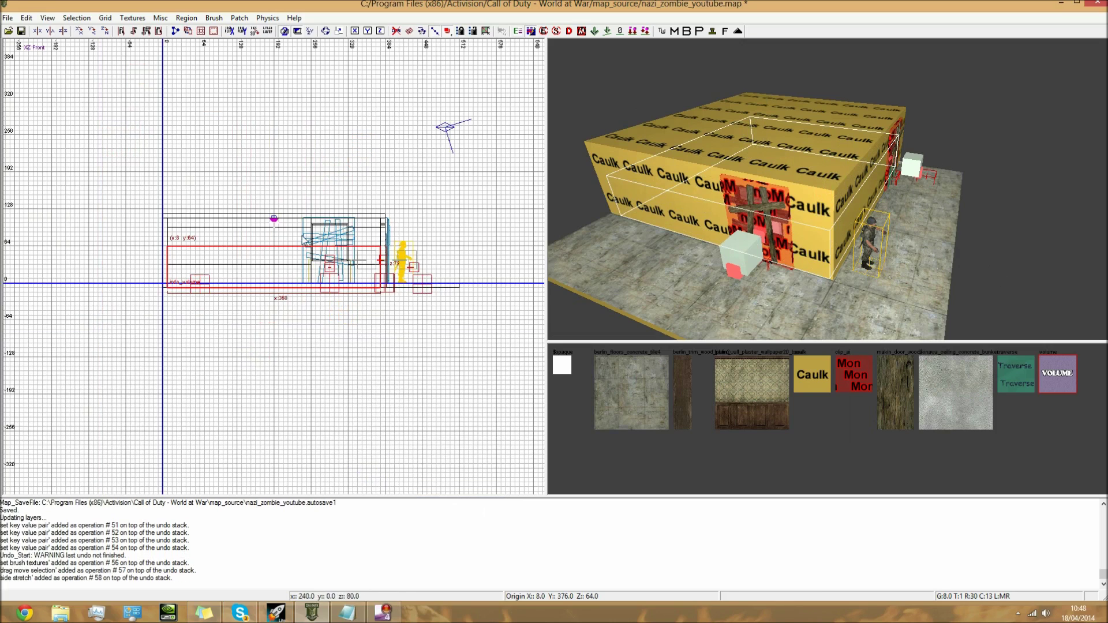
scroll(306, 238, up, 2)
drag(338, 237, 345, 184)
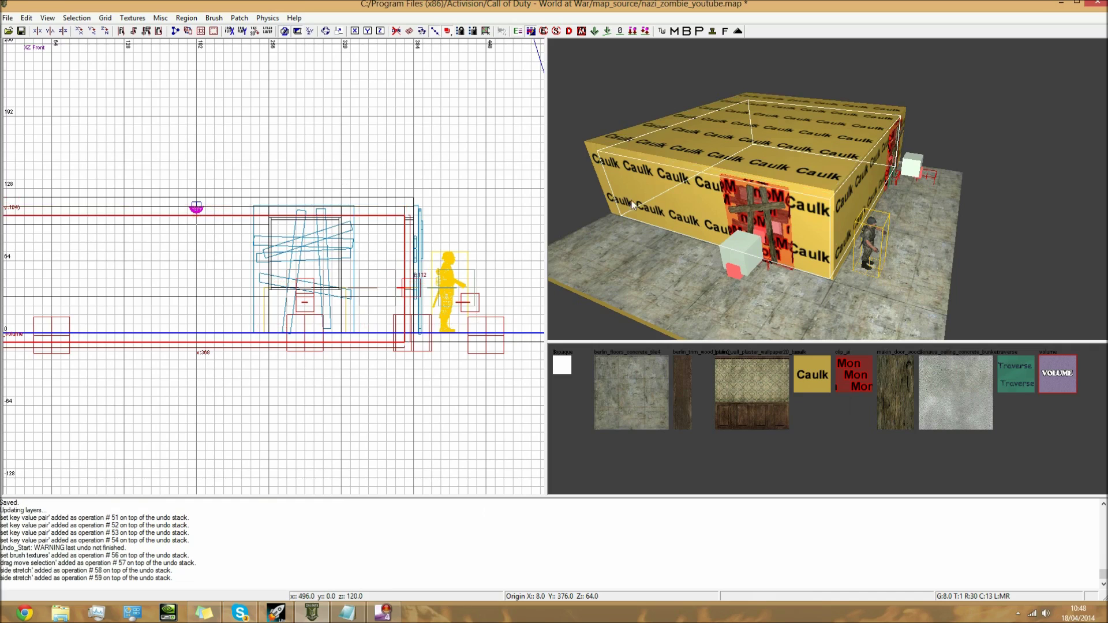
right_drag(828, 196, 651, 152)
key(Escape)
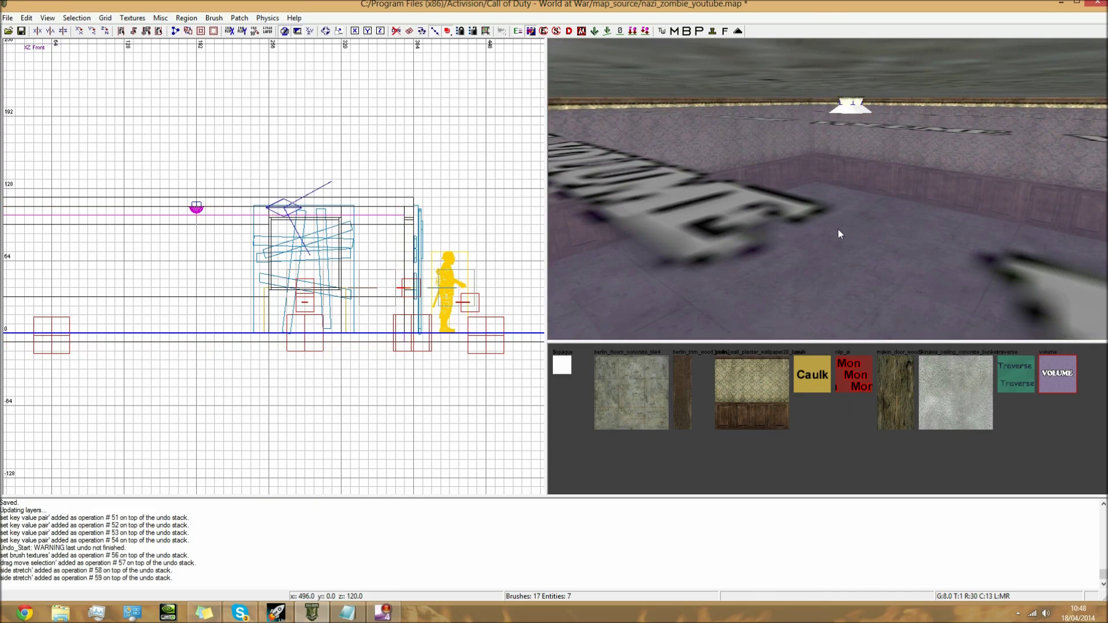
Select the info_volume and add the key targetname with the value start_zone.
shift+click(780, 180)
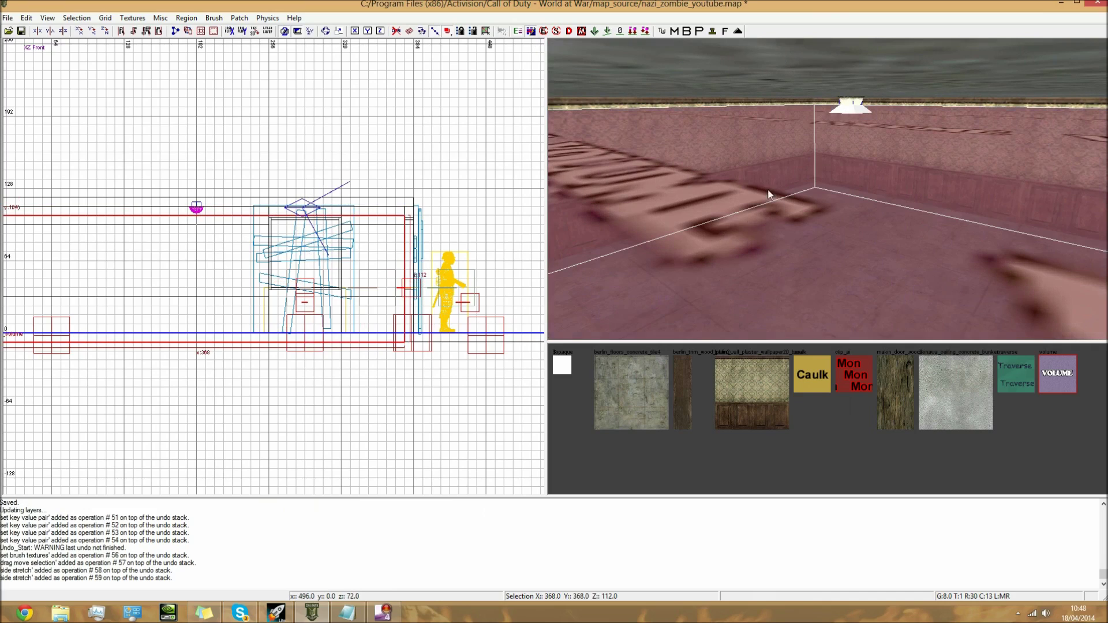
key(n)
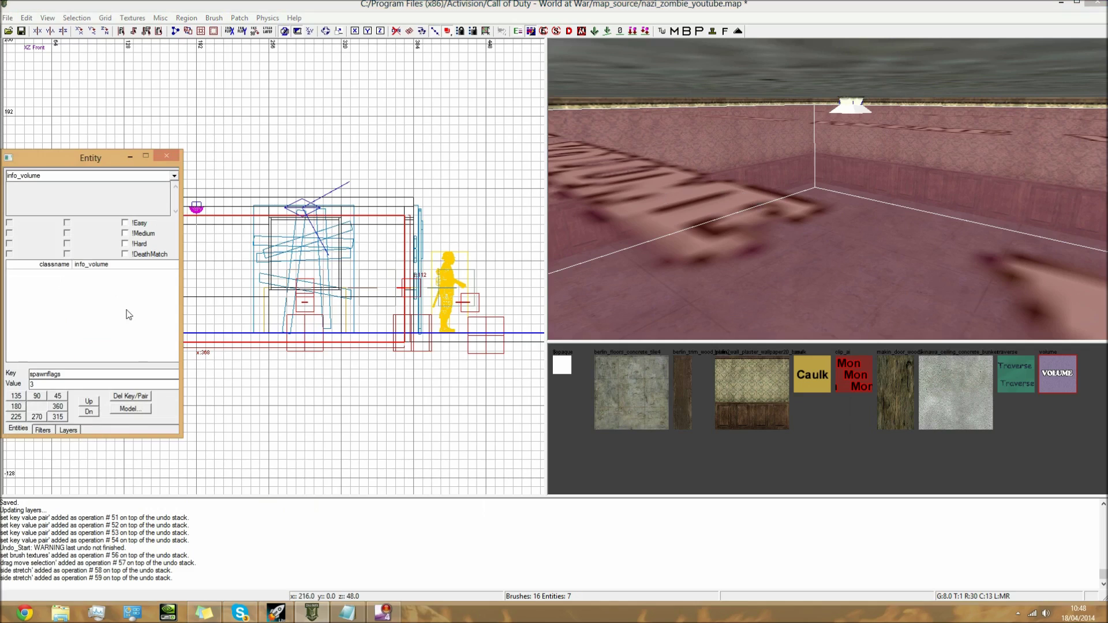
double_click(70, 373)
text(ta)
text(start_zone)
key(Return)
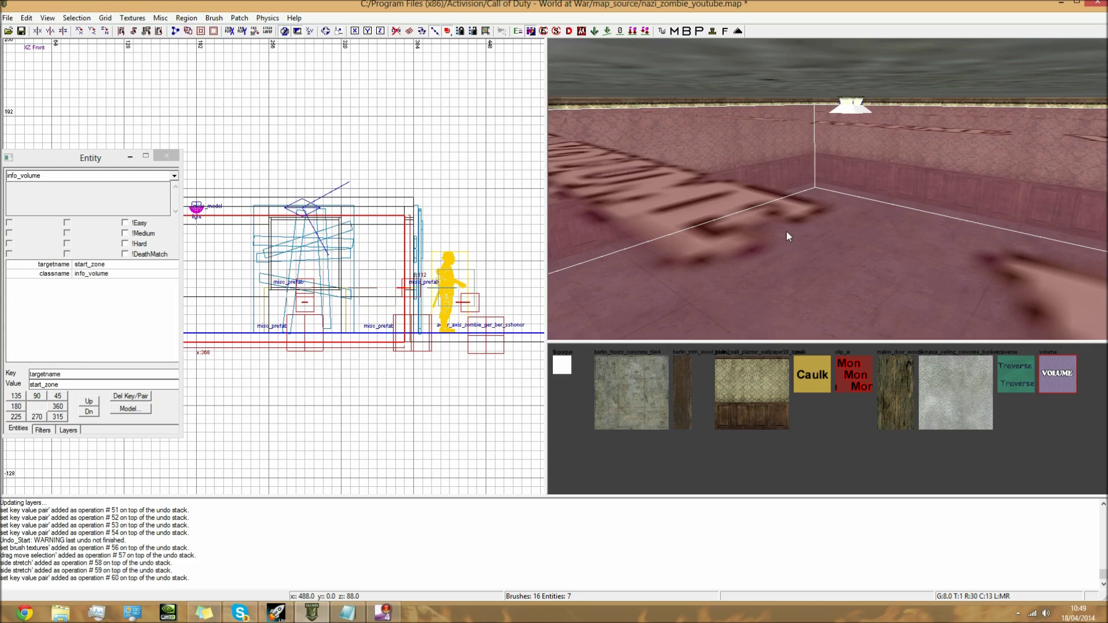
Add the key target with the value start_zone_spawners to the info_volume, then close its entity properties and deselect it.
right_drag(787, 232, 789, 226)
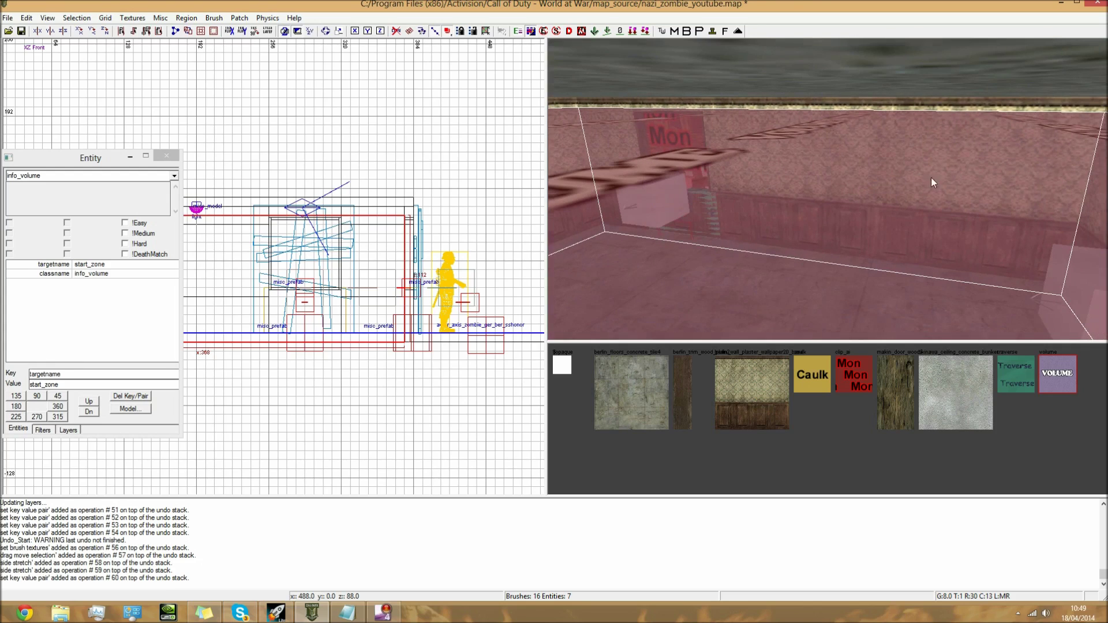
double_click(55, 374)
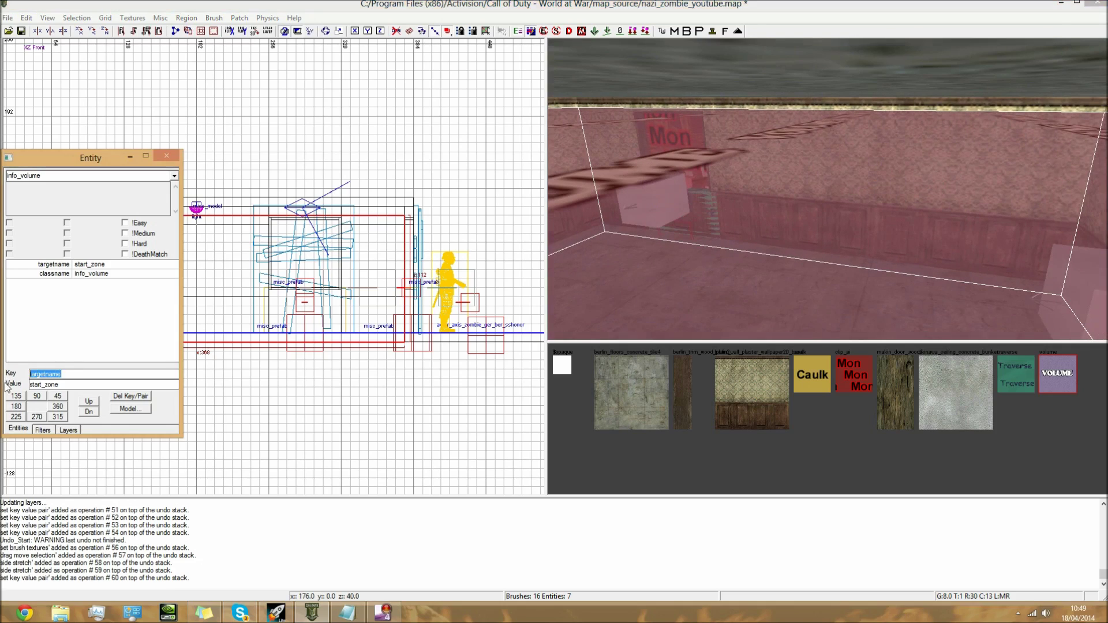
text(tar)
key(Return)
text(spawner)
key(Return)
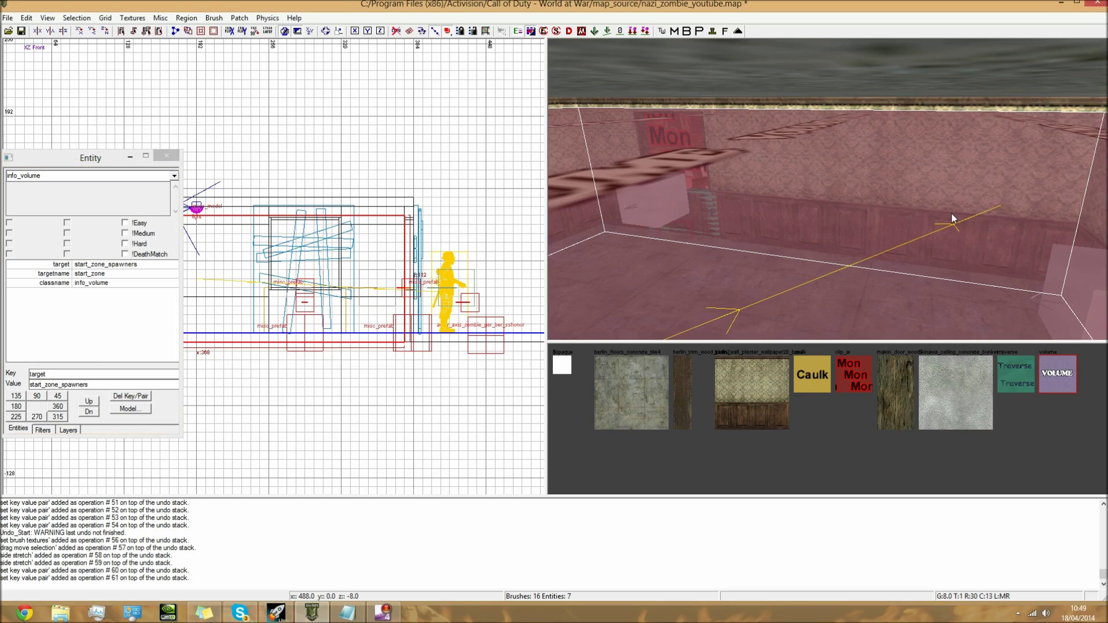
click(71, 325)
key(Escape)
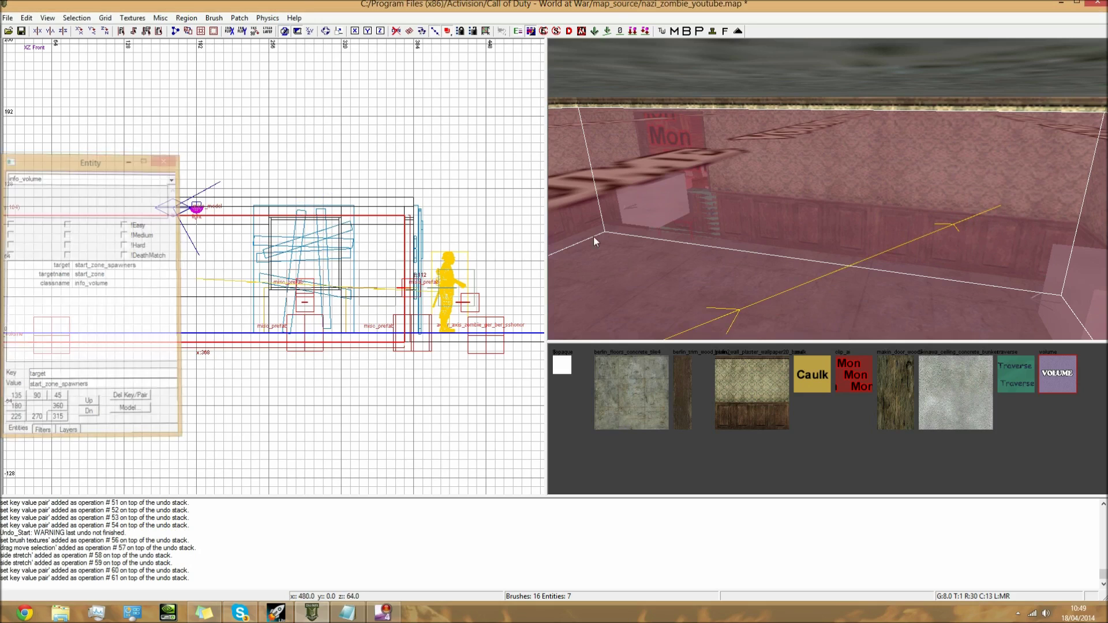
key(Escape)
Create a node_pathnode entity on the outdoor ground near the zombie actor.
right_drag(813, 156, 705, 141)
mouse_move(845, 181)
right_down()
mouse_move(944, 176)
mouse_move(866, 173)
mouse_move(880, 143)
mouse_move(826, 124)
right_up()
right_drag(800, 196, 912, 199)
right_drag(864, 230, 819, 231)
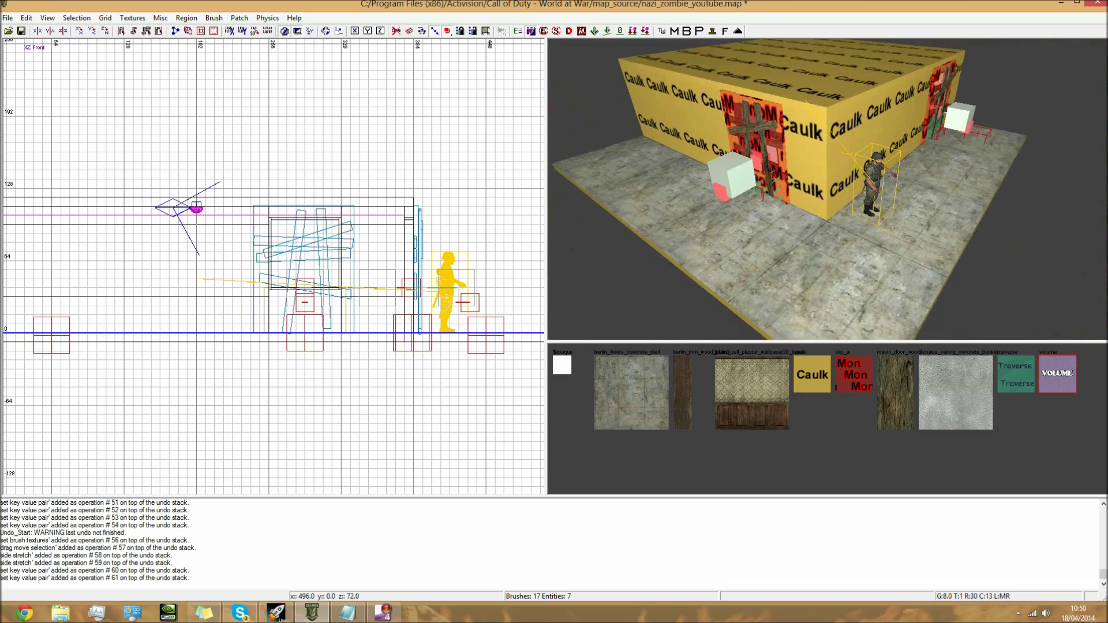
key(Up)
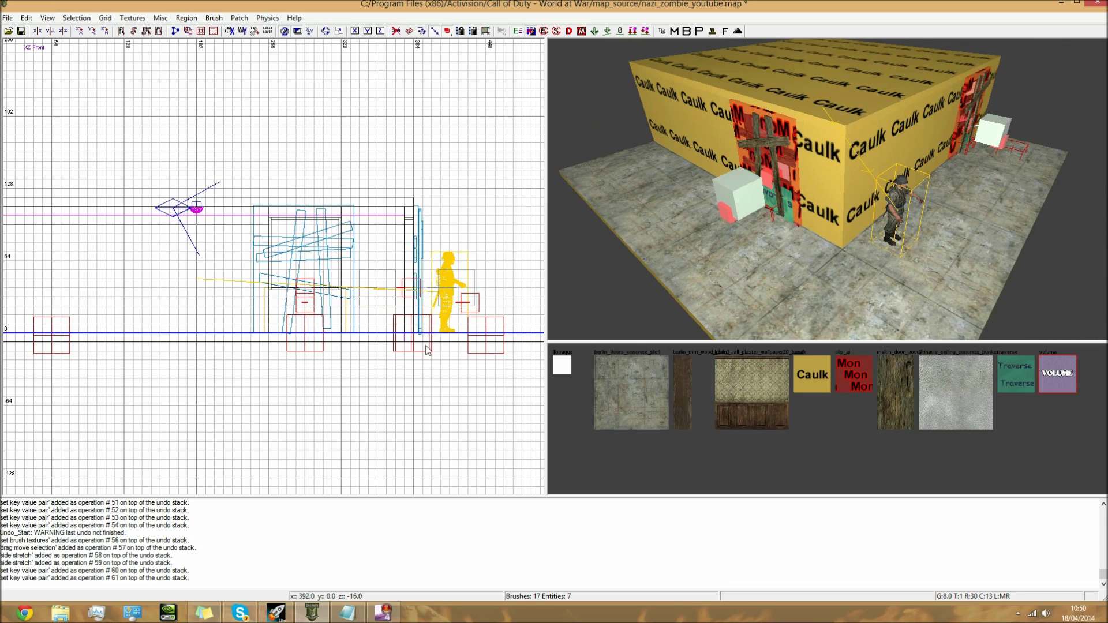
right_drag(411, 287, 410, 286)
key(ctrl+Tab)
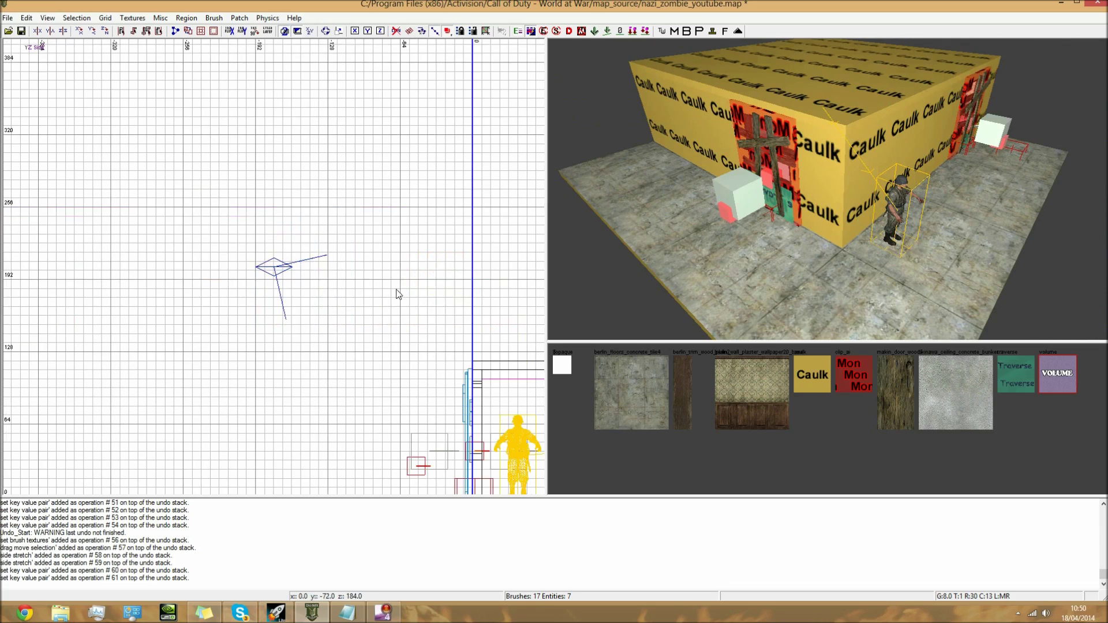
scroll(397, 294, down, 5)
key(ctrl+Tab)
scroll(272, 218, up, 3)
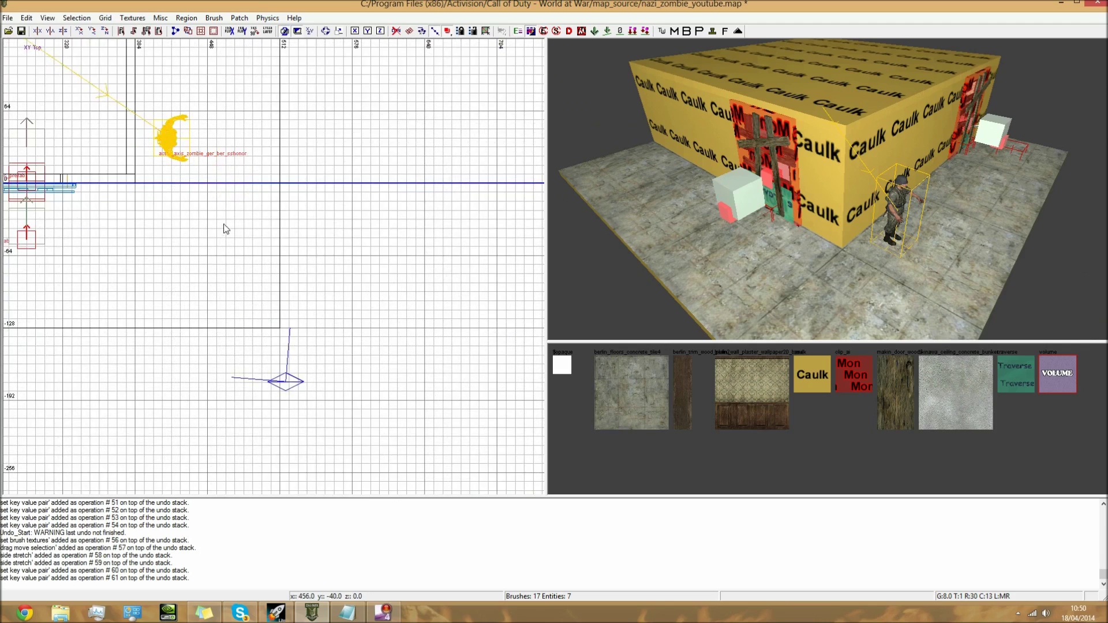
right_click(223, 218)
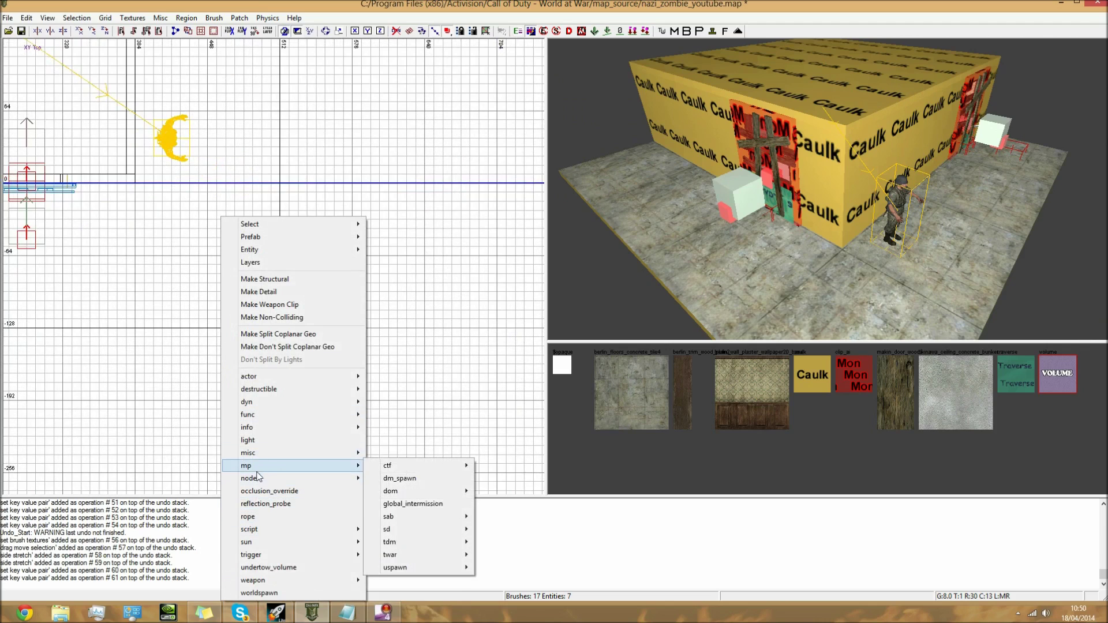
mouse_move(259, 479)
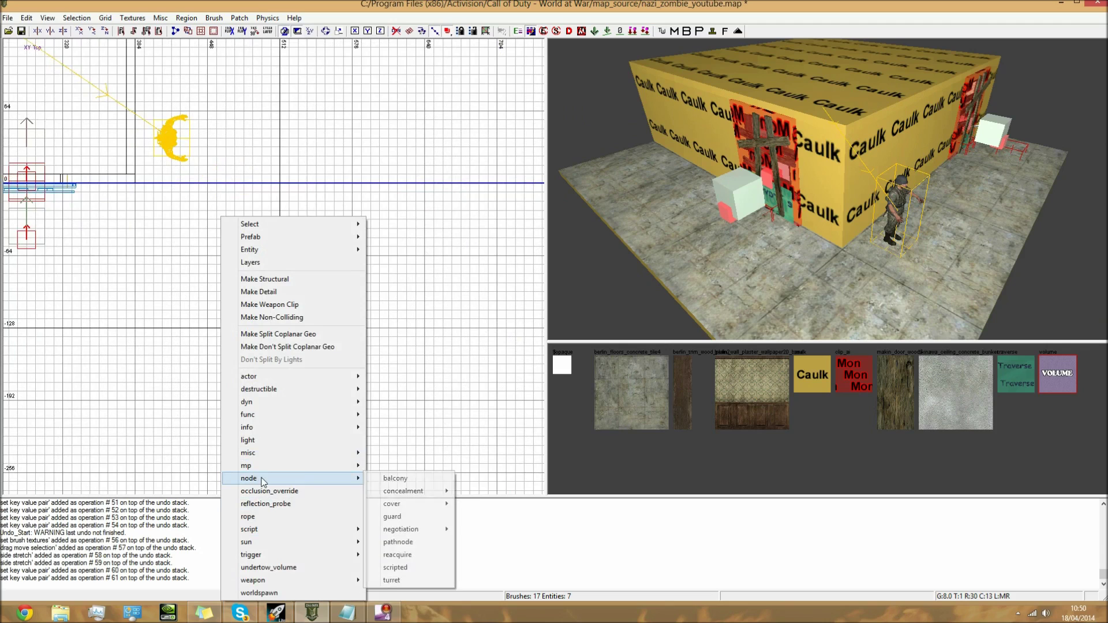
click(400, 546)
Move the pathnode beside the zombie actor to X 408, Y -16 and raise it above the floor to Z 40.
scroll(218, 341, down, 2)
right_drag(217, 244, 327, 301)
scroll(327, 302, up, 3)
drag(329, 302, 255, 336)
key(ctrl+Tab)
scroll(274, 283, up, 2)
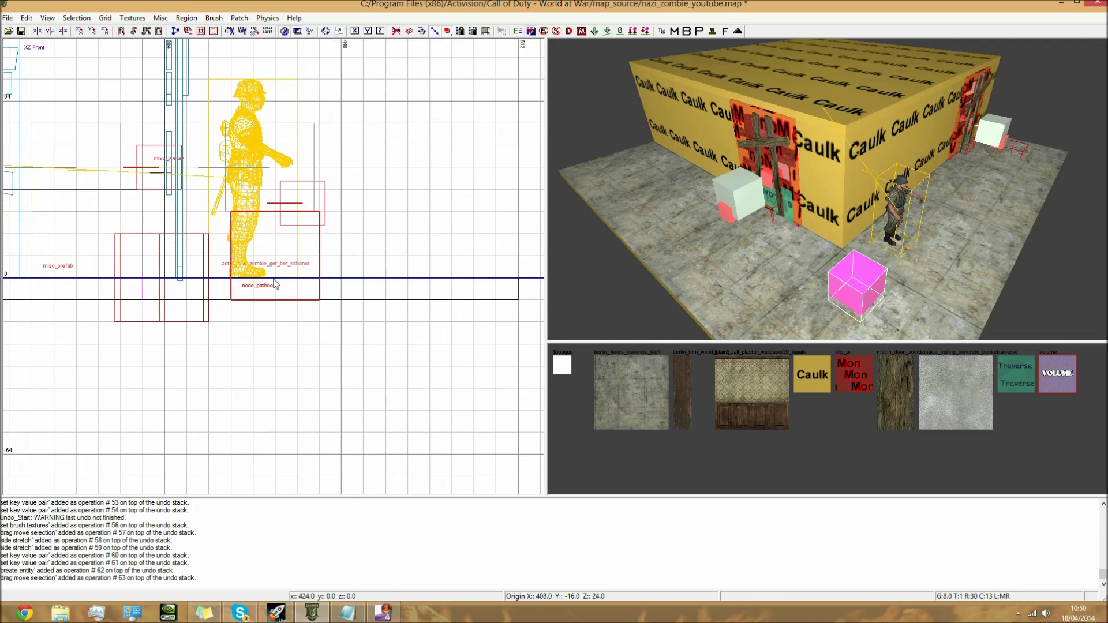
drag(274, 283, 276, 238)
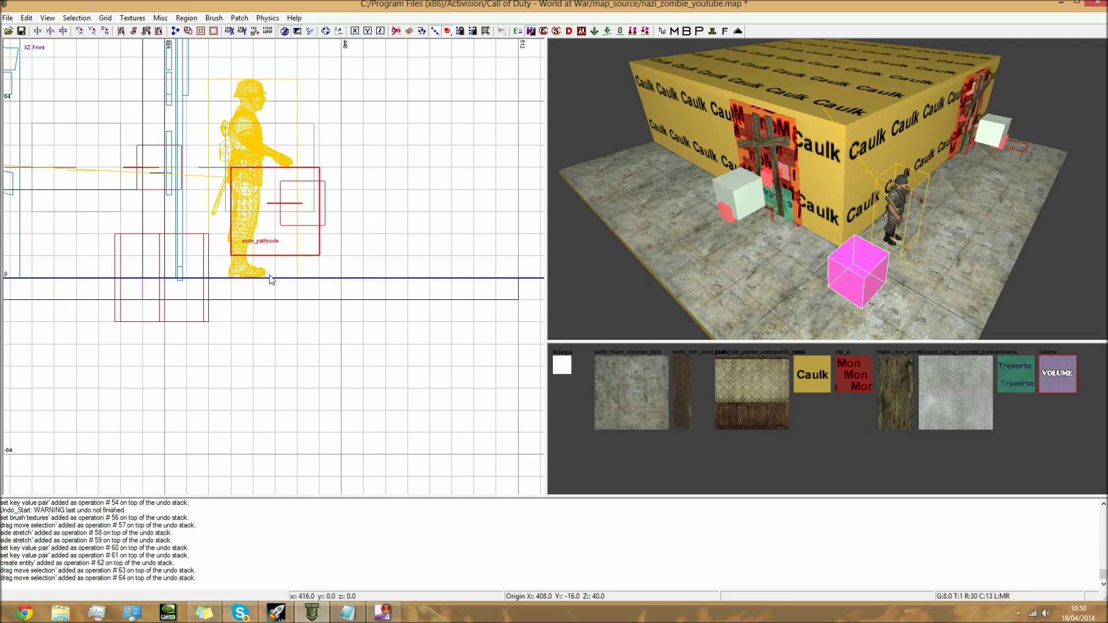
Paste a copy of the pathnode beyond the outdoor floor's edge at X 560, Y -48.
key(ctrl+Tab)
key(ctrl+Tab)
scroll(273, 279, down, 3)
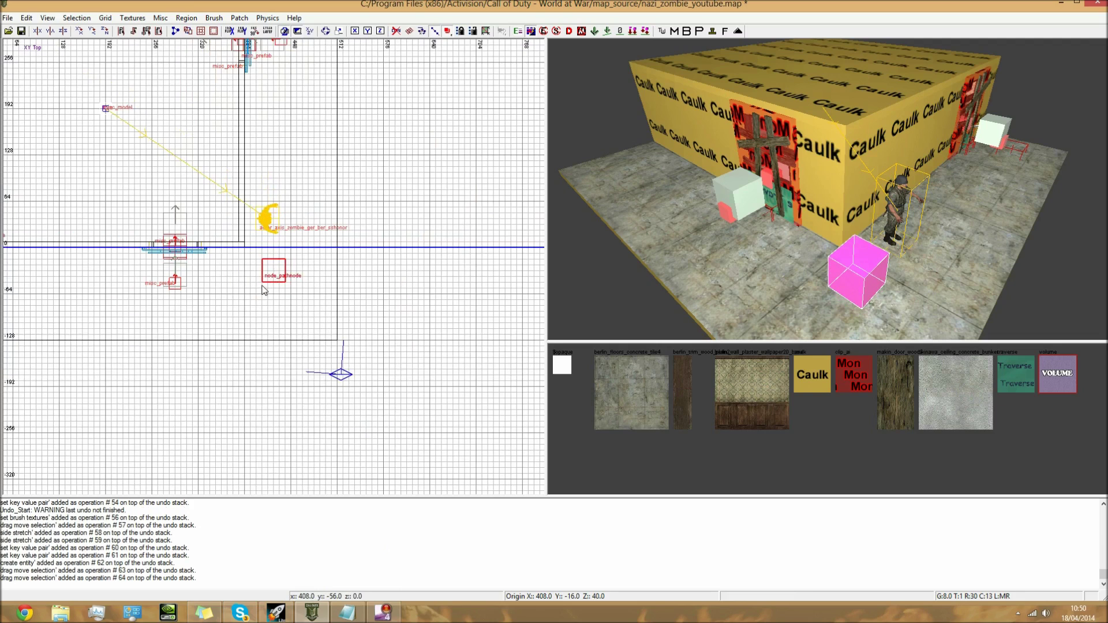
scroll(263, 286, up, 1)
scroll(268, 286, down, 1)
right_drag(269, 296, 298, 318)
drag(301, 289, 412, 311)
key(ctrl+v)
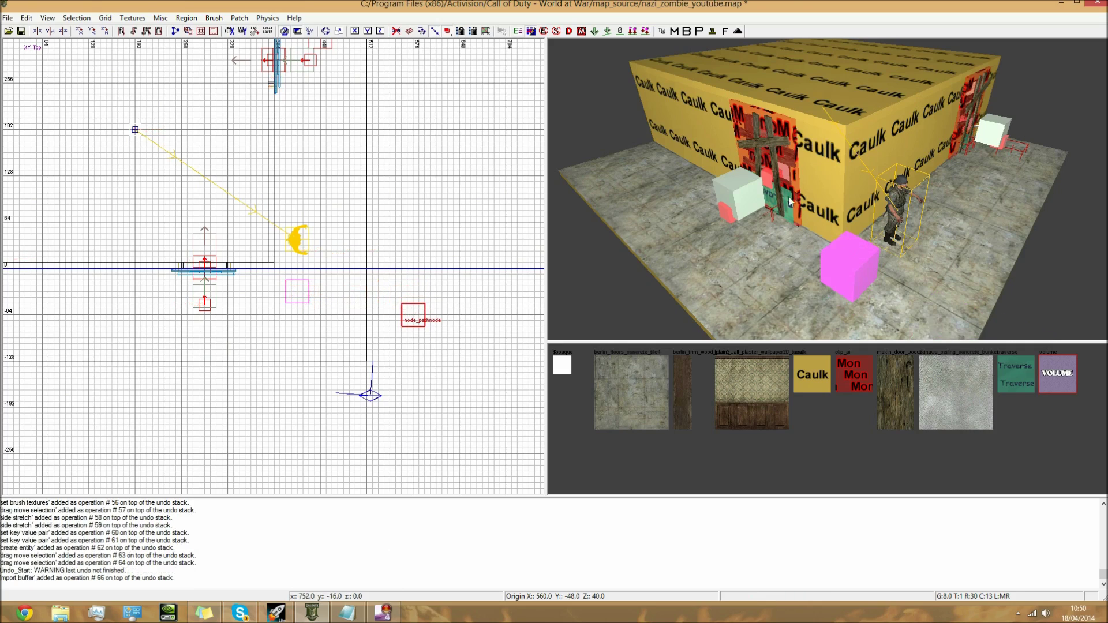
Move the original pathnode in line with its copy, to X 432, Y -48, and deselect it.
right_drag(792, 202, 883, 202)
key(Escape)
shift+click(734, 193)
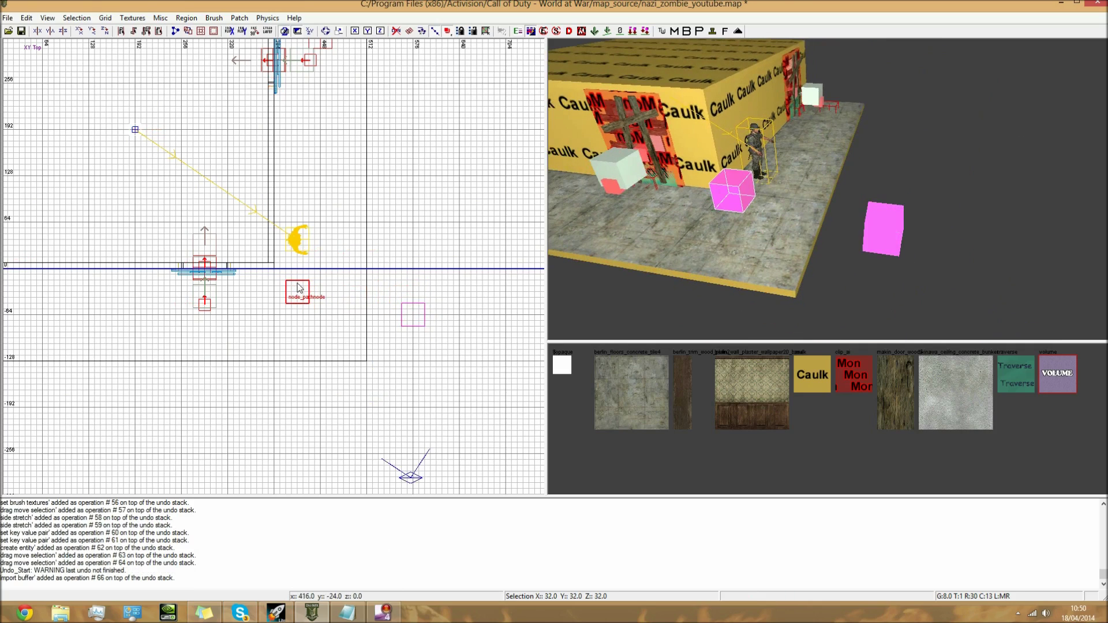
drag(734, 191, 755, 209)
key(Escape)
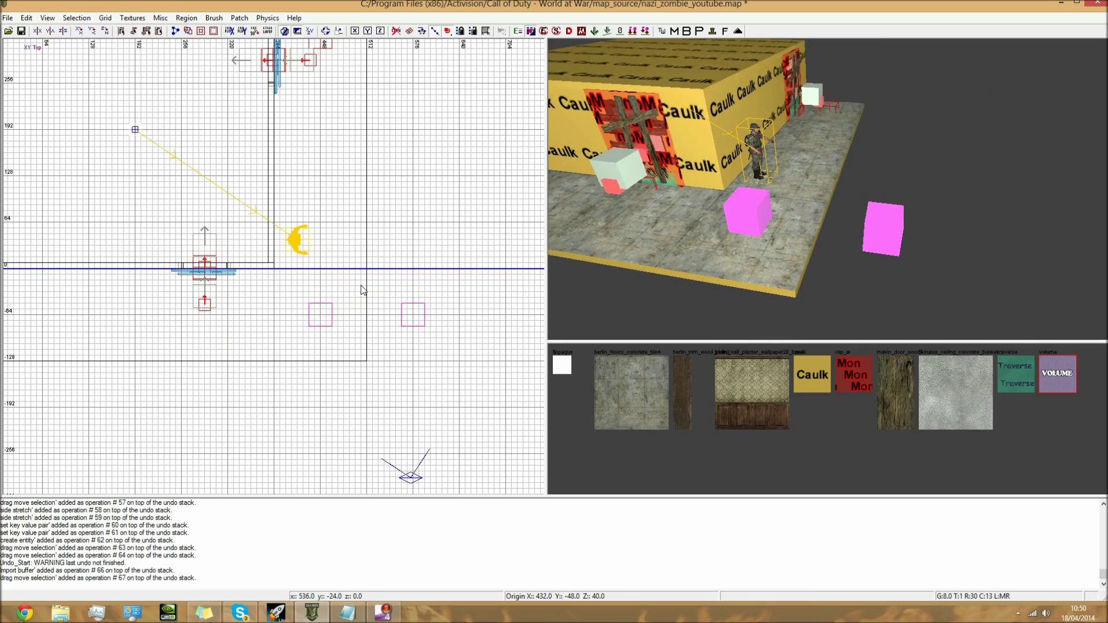
Duplicate the outer pathnode twice to form a four-node square, with one copy at X 432, Y -176.
shift+click(870, 217)
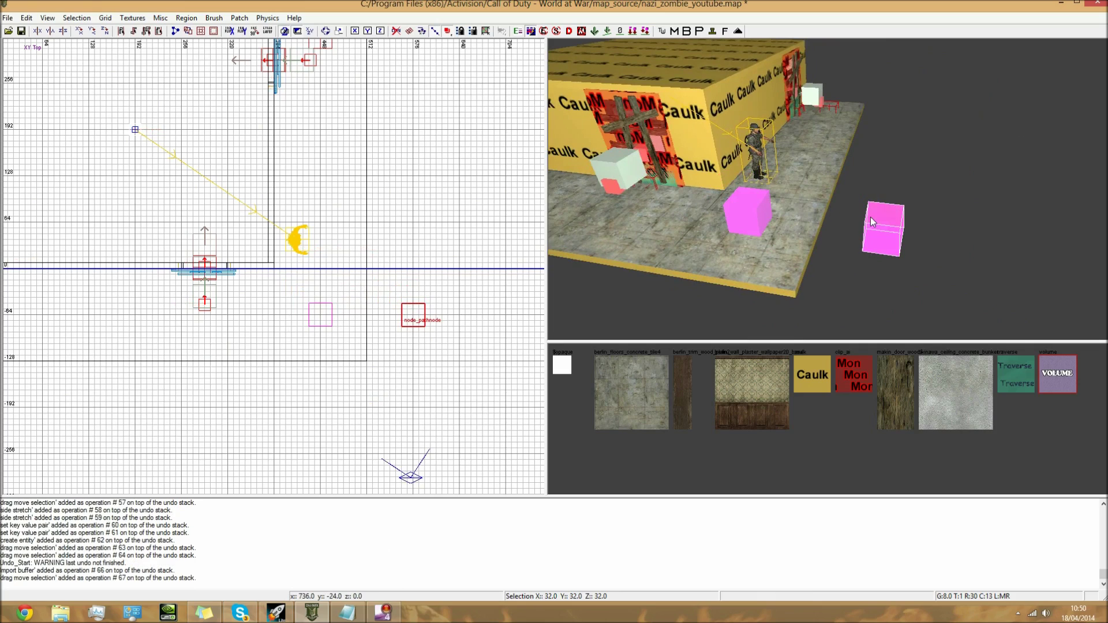
right_drag(392, 304, 394, 255)
key(space)
mouse_move(416, 265)
mouse_down()
mouse_move(411, 352)
mouse_move(315, 350)
mouse_up()
key(ctrl+v)
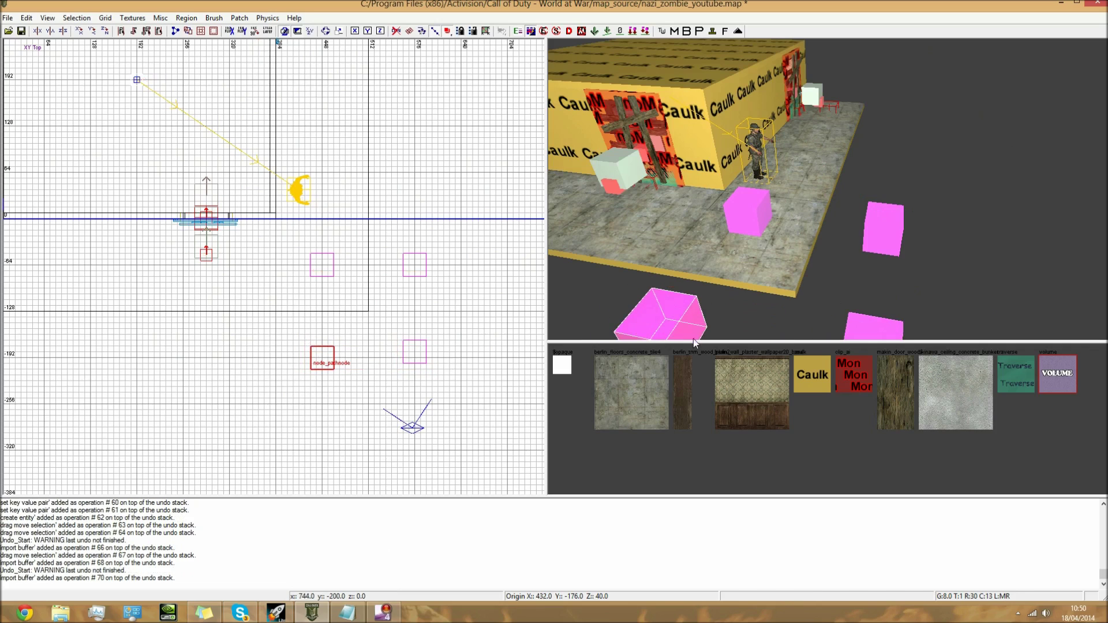
key(Escape)
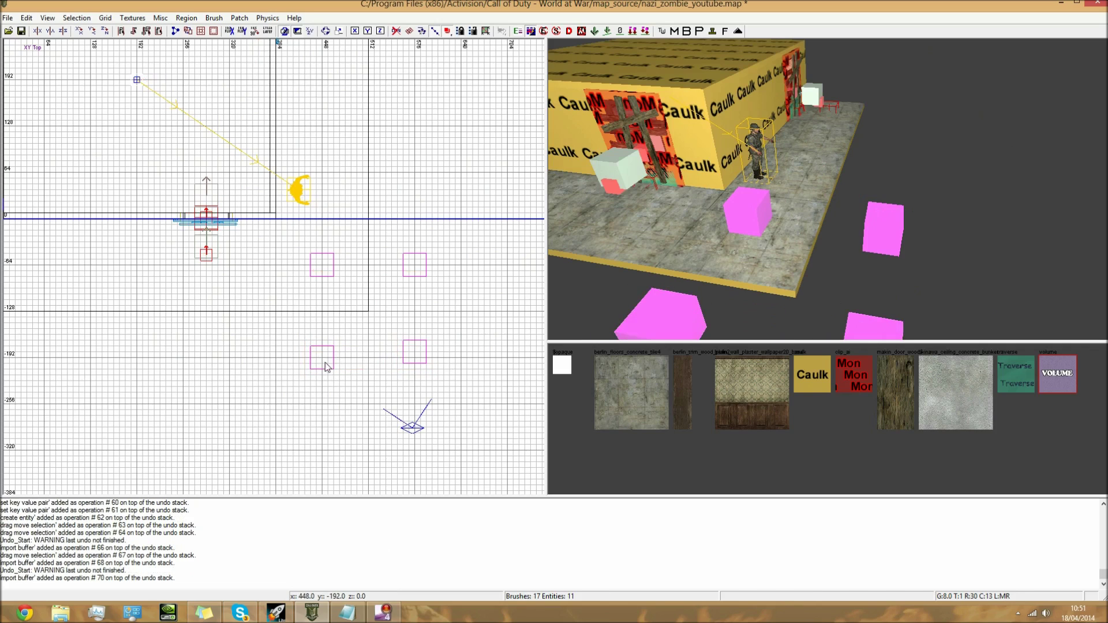
Align the fourth pathnode with the square's other corners at X 560, Y -176.
right_drag(703, 280, 708, 287)
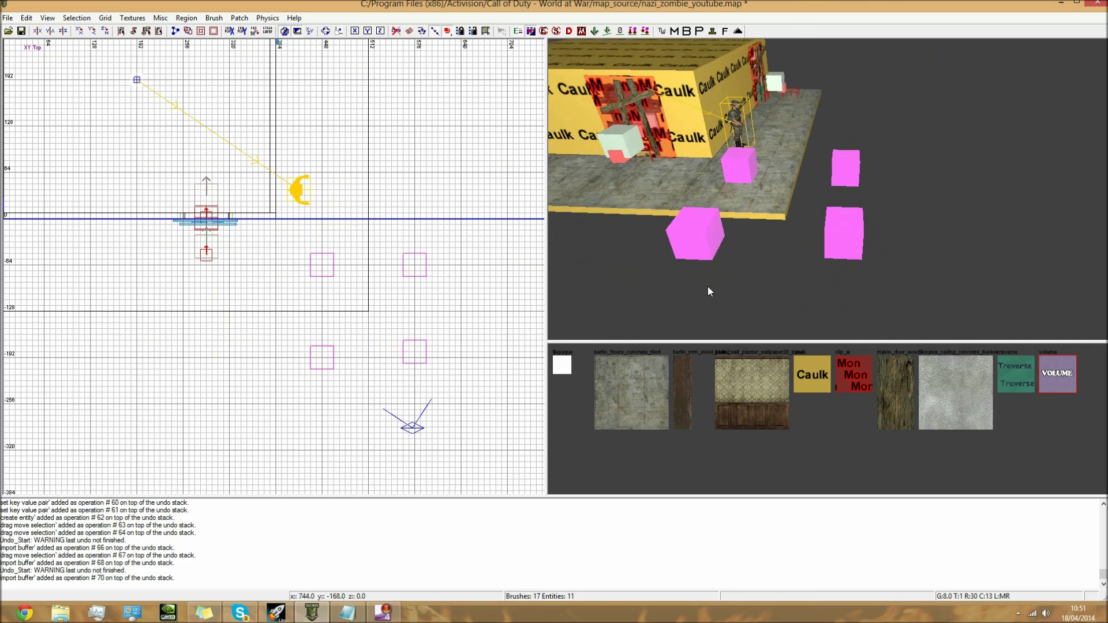
scroll(687, 259, up, 3)
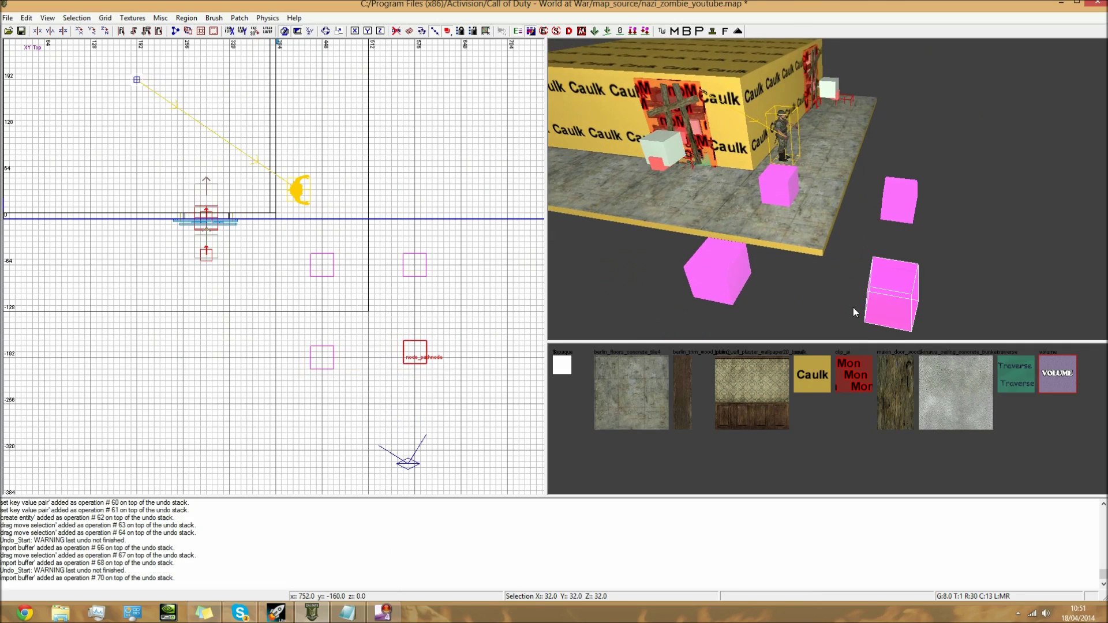
drag(854, 313, 873, 304)
key(Escape)
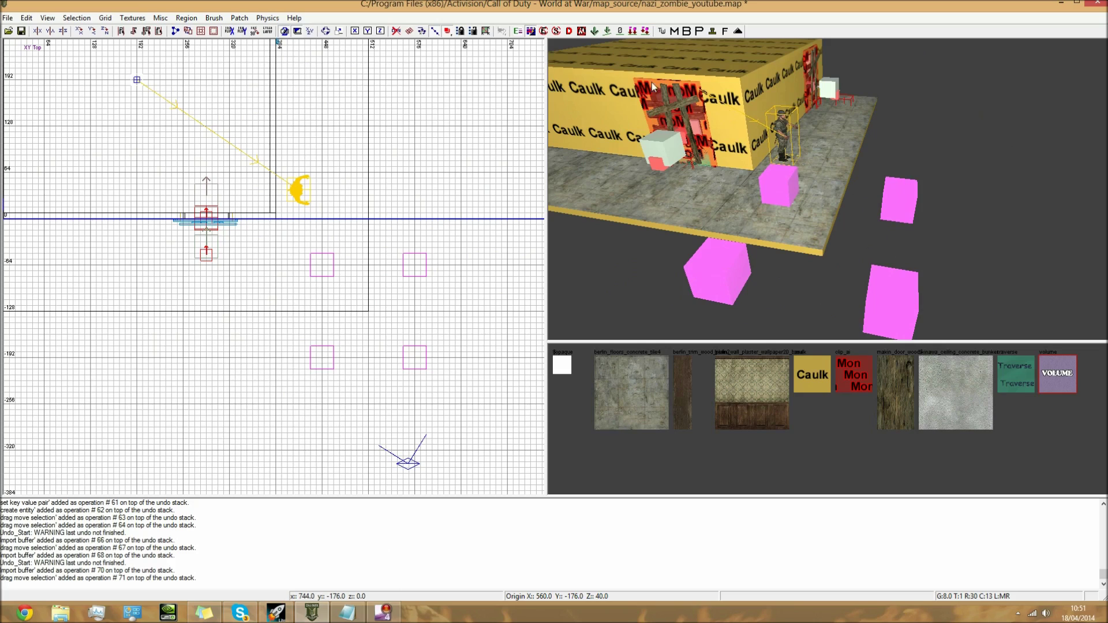
Delete three of the four pathnodes and select the remaining one at X 560, Y -48.
shift+click(725, 255)
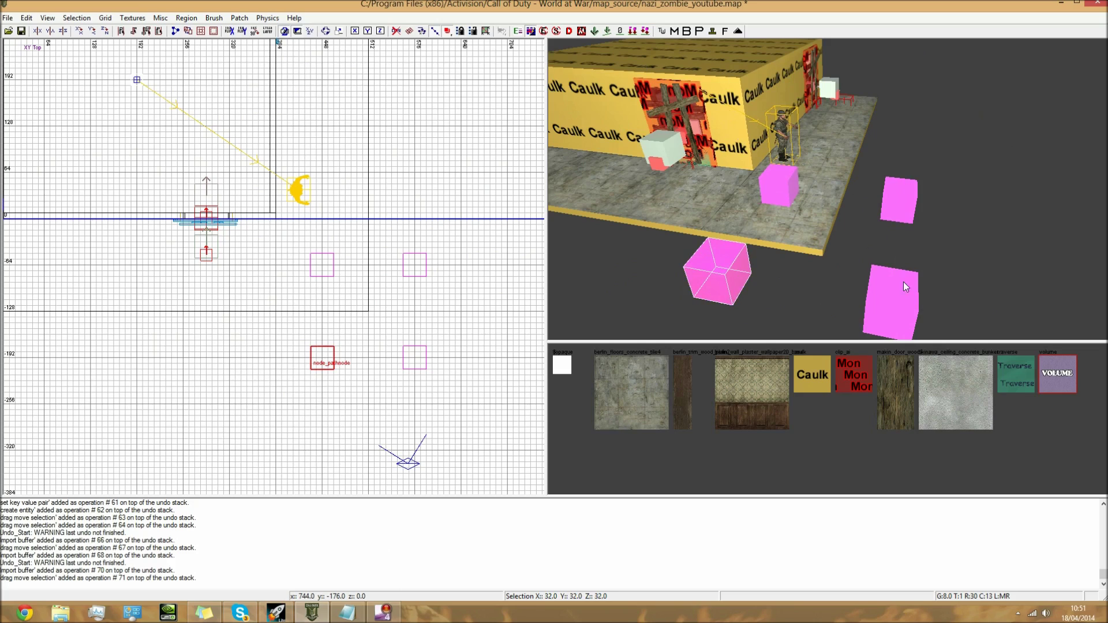
shift+click(774, 179)
shift+click(895, 310)
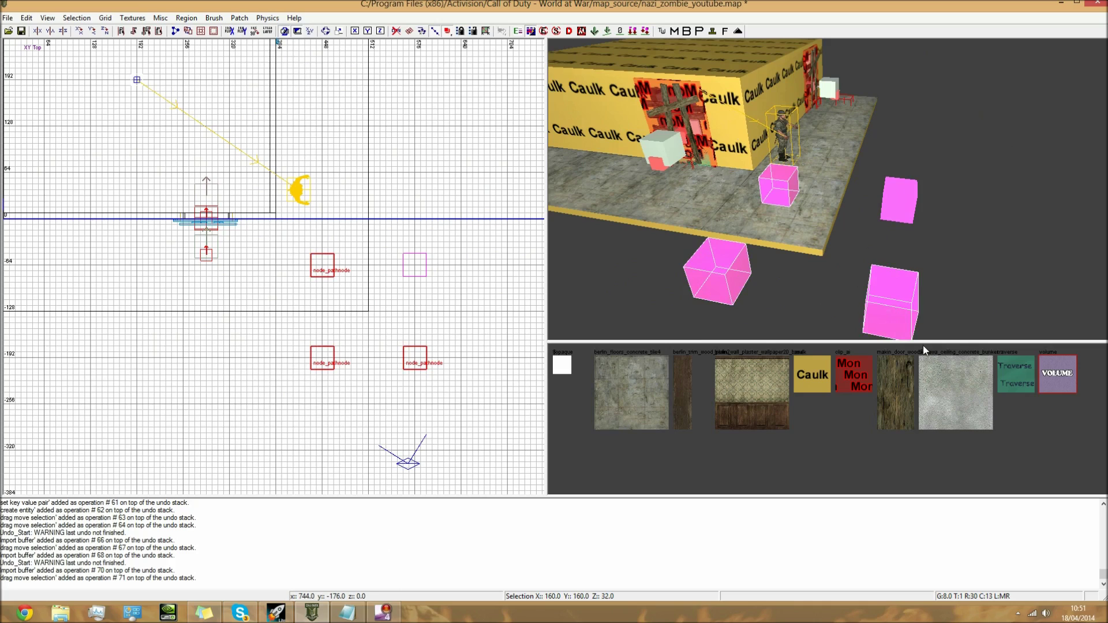
key(Delete)
shift+click(904, 196)
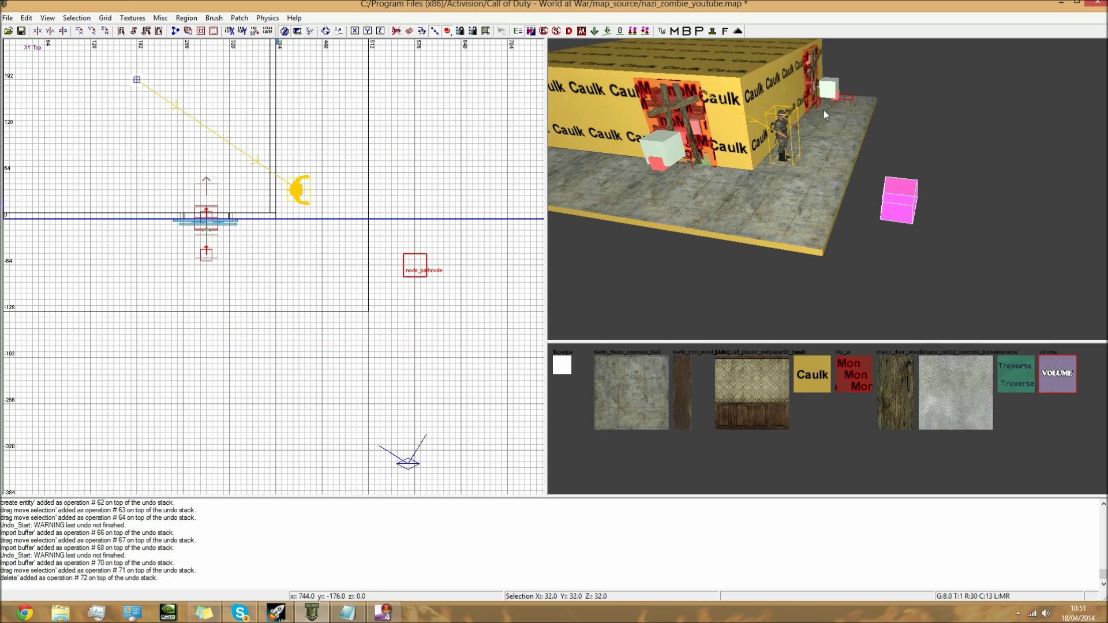
Move the pathnode to X 368, Y -48 and place a duplicate outside the adjacent wall at about X 424, Y 136.
drag(410, 283, 285, 281)
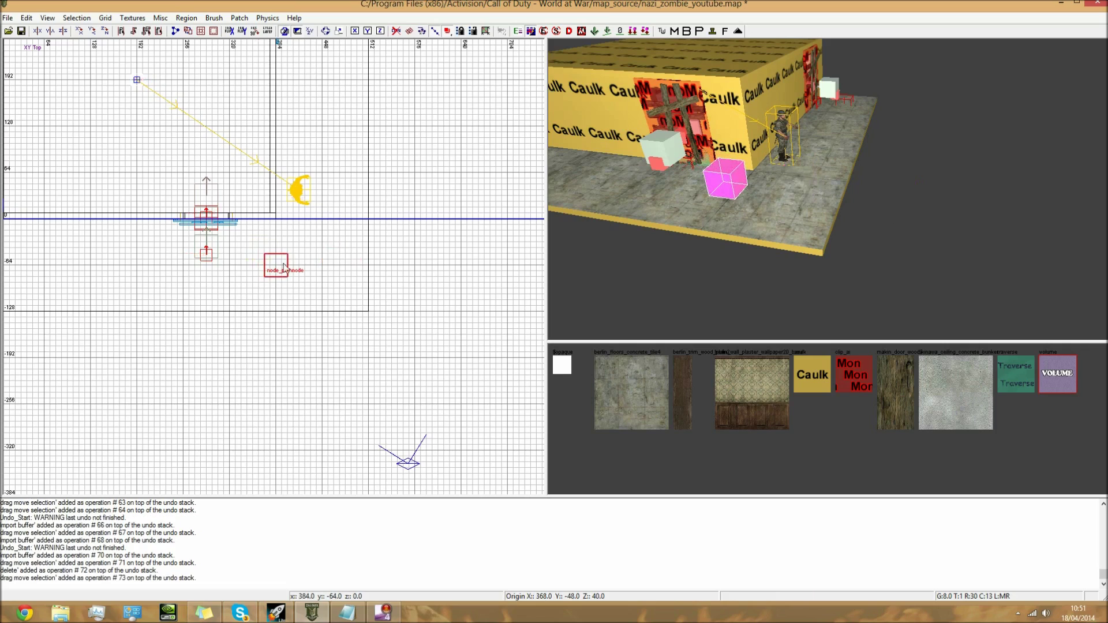
right_drag(286, 282, 304, 456)
key(space)
mouse_move(307, 454)
mouse_down()
mouse_move(337, 307)
mouse_move(343, 315)
mouse_move(342, 238)
mouse_up()
key(space)
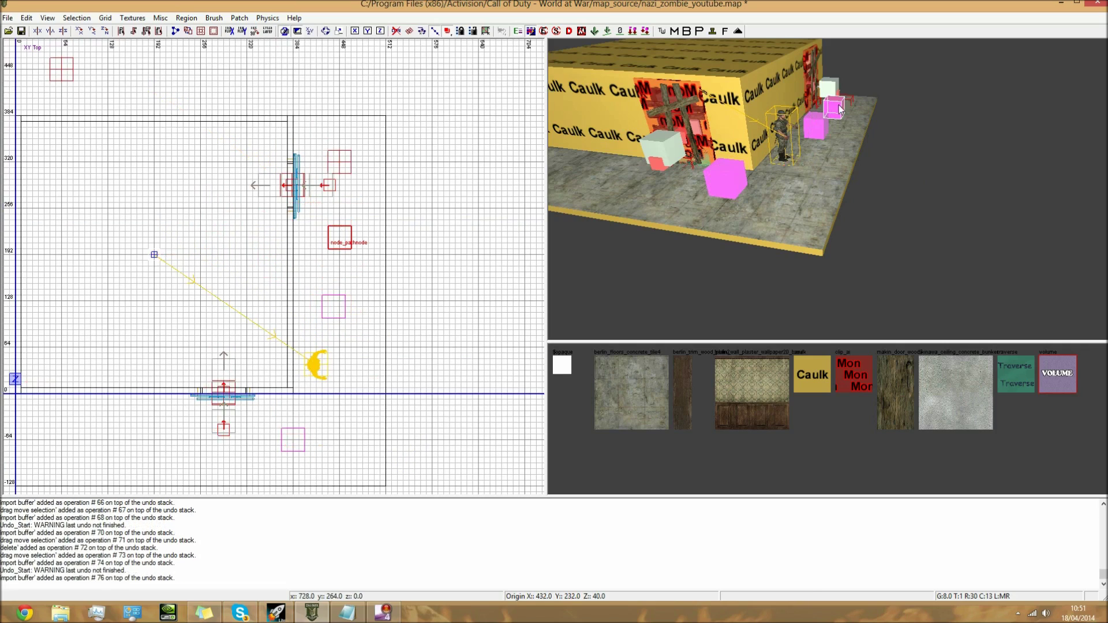
shift+click(839, 106)
right_drag(839, 106, 841, 175)
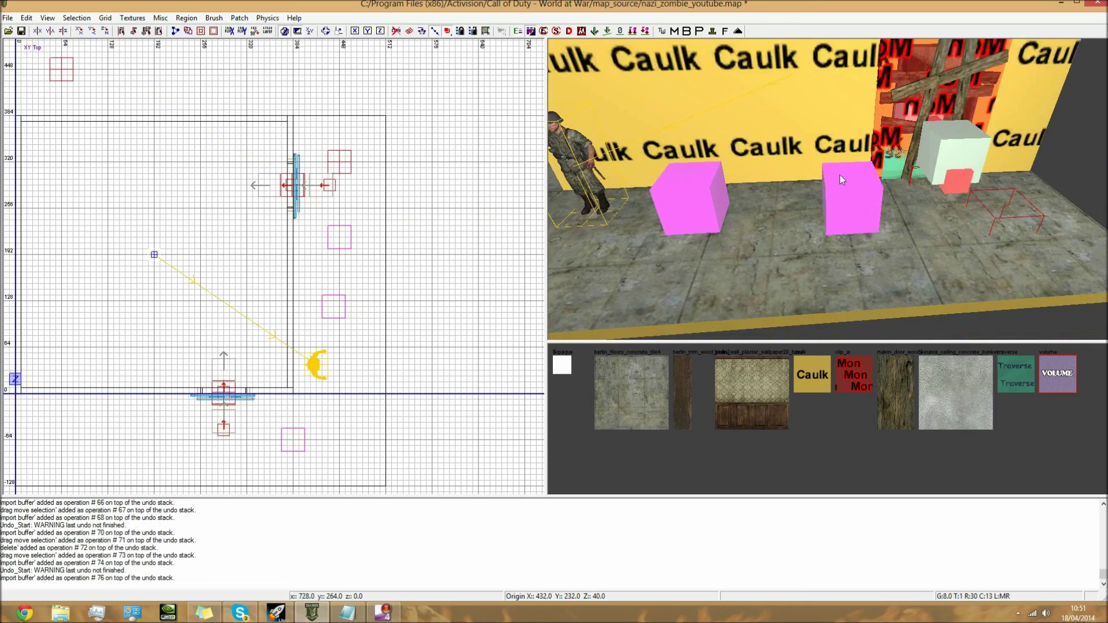
shift+click(838, 184)
key(BackSpace)
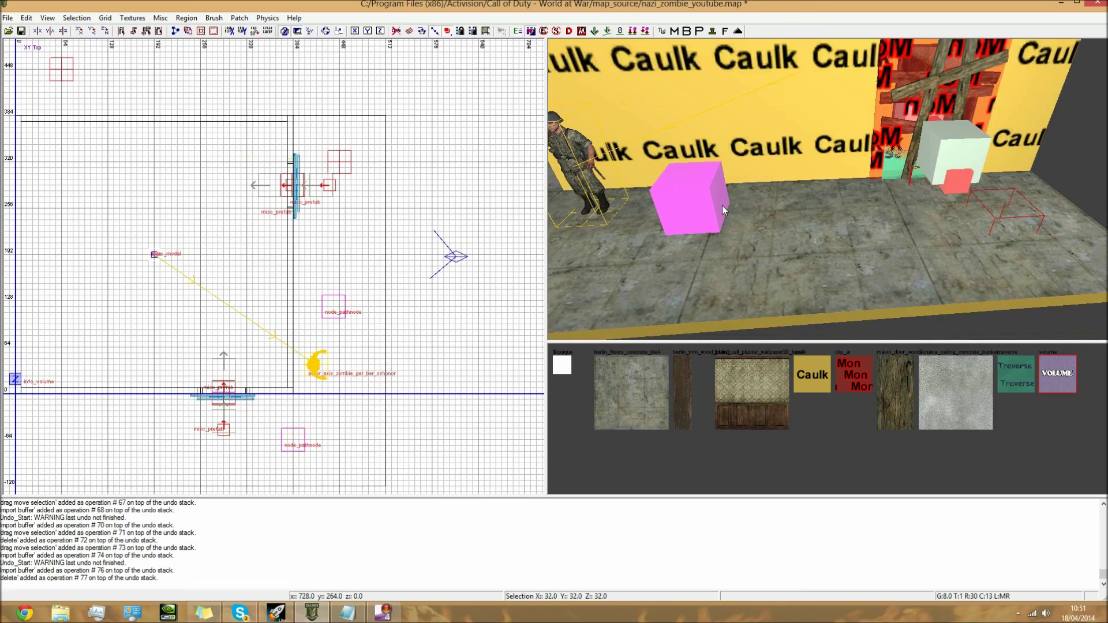
Move the pathnode outside the side wall about 40 units in +Y towards that wall's boarded window and deselect it.
shift+click(723, 206)
drag(347, 313, 350, 282)
key(Escape)
right_drag(800, 180, 798, 190)
shift+click(809, 182)
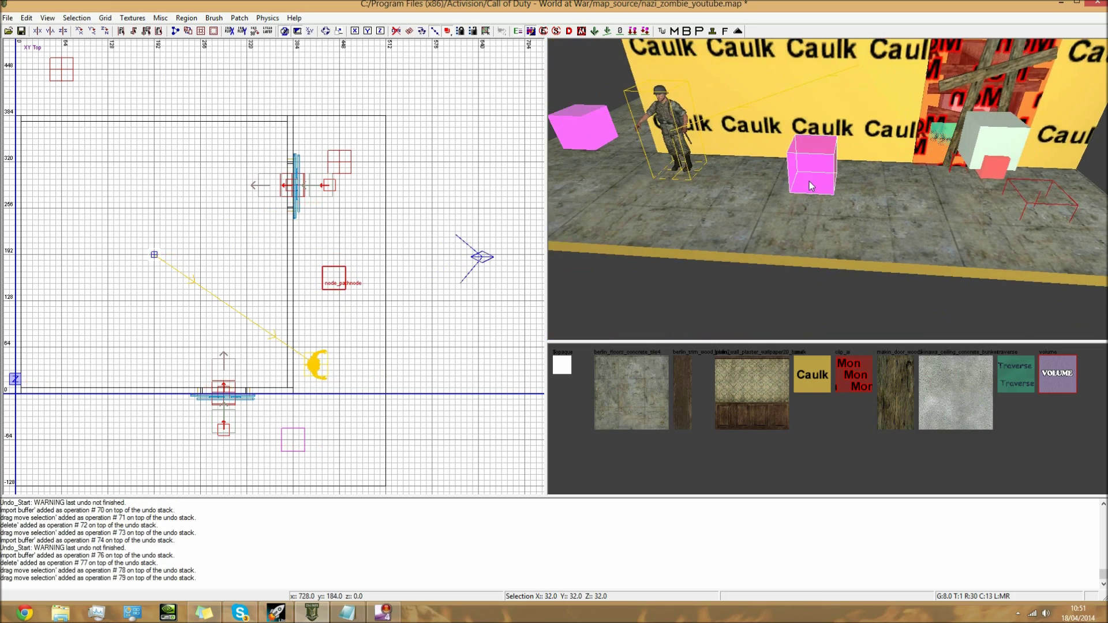
key(space)
drag(340, 284, 337, 311)
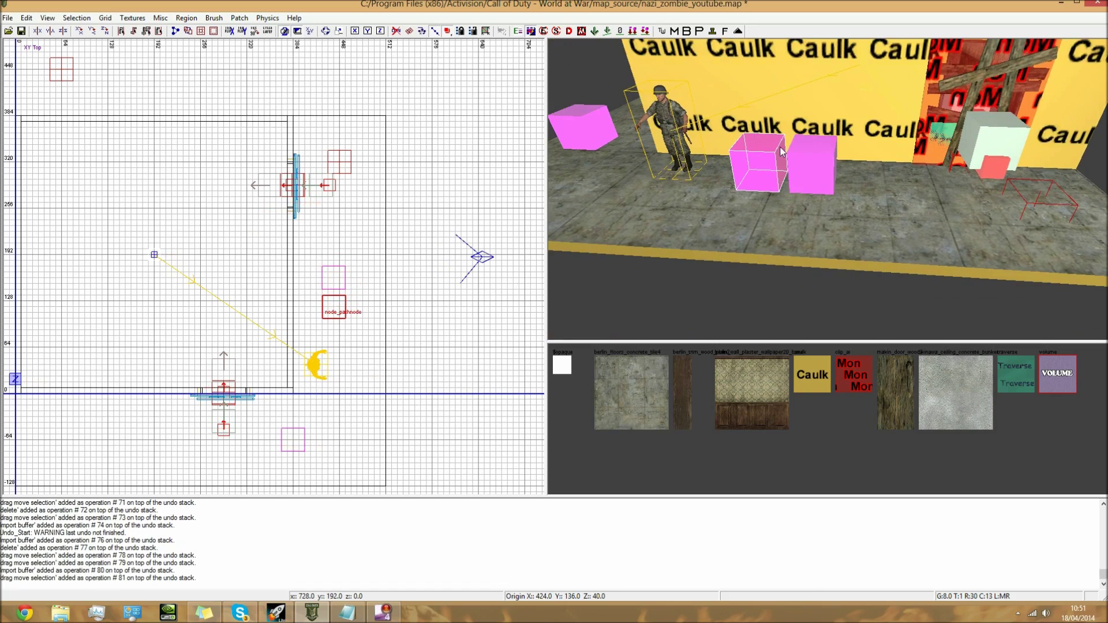
mouse_move(340, 311)
mouse_down()
mouse_move(342, 299)
mouse_move(342, 317)
mouse_up()
key(Delete)
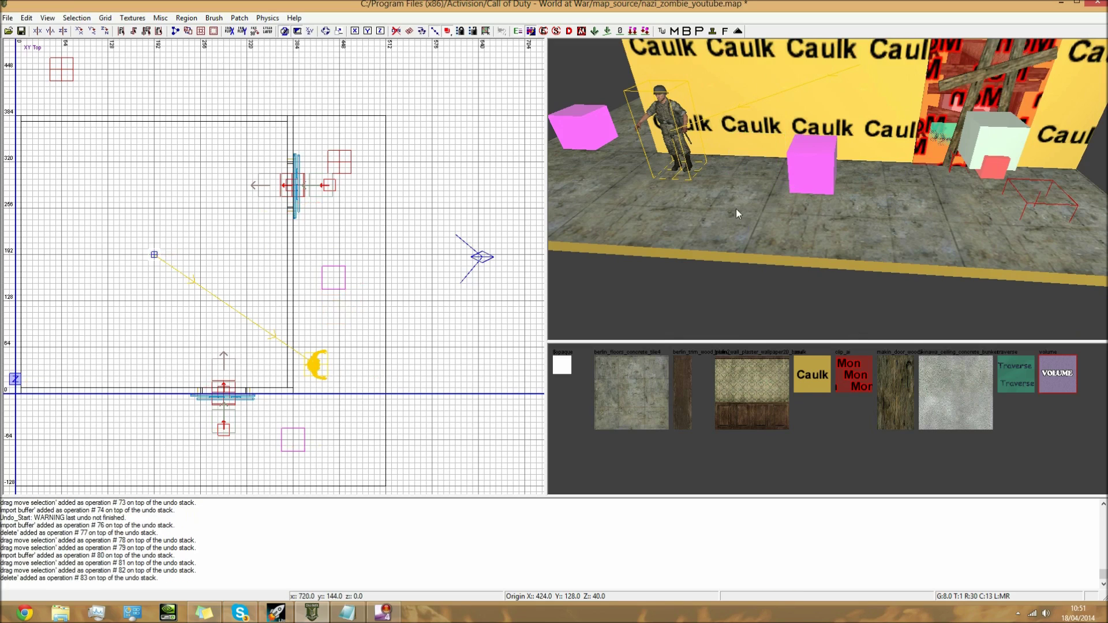
Duplicate the pathnode outside the side wall and move the copy inside the room.
shift+click(825, 168)
scroll(310, 317, down, 2)
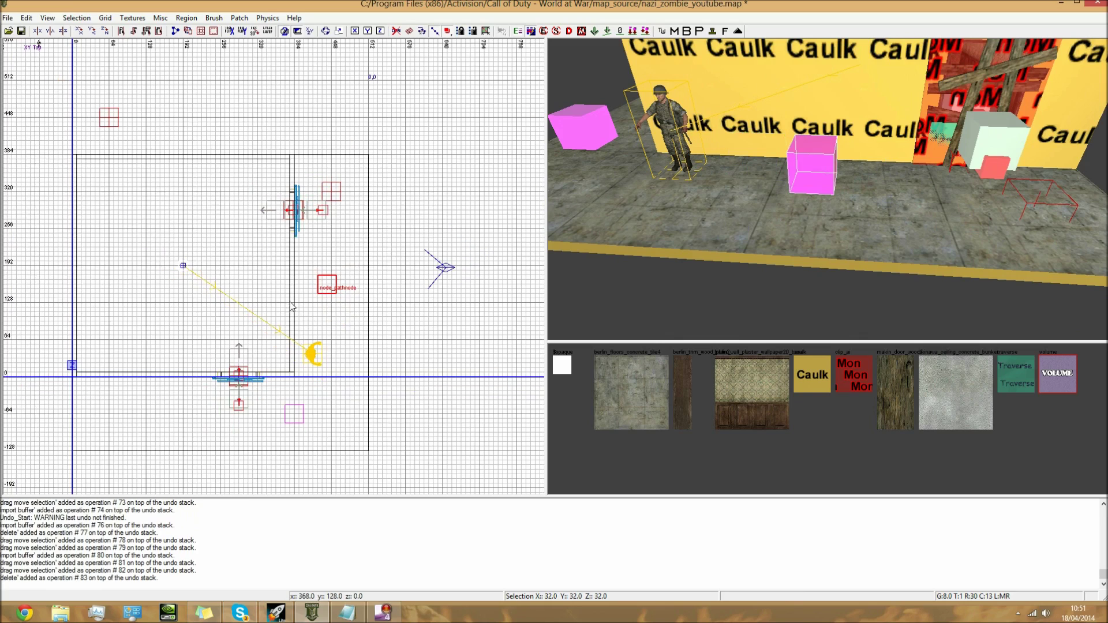
key(space)
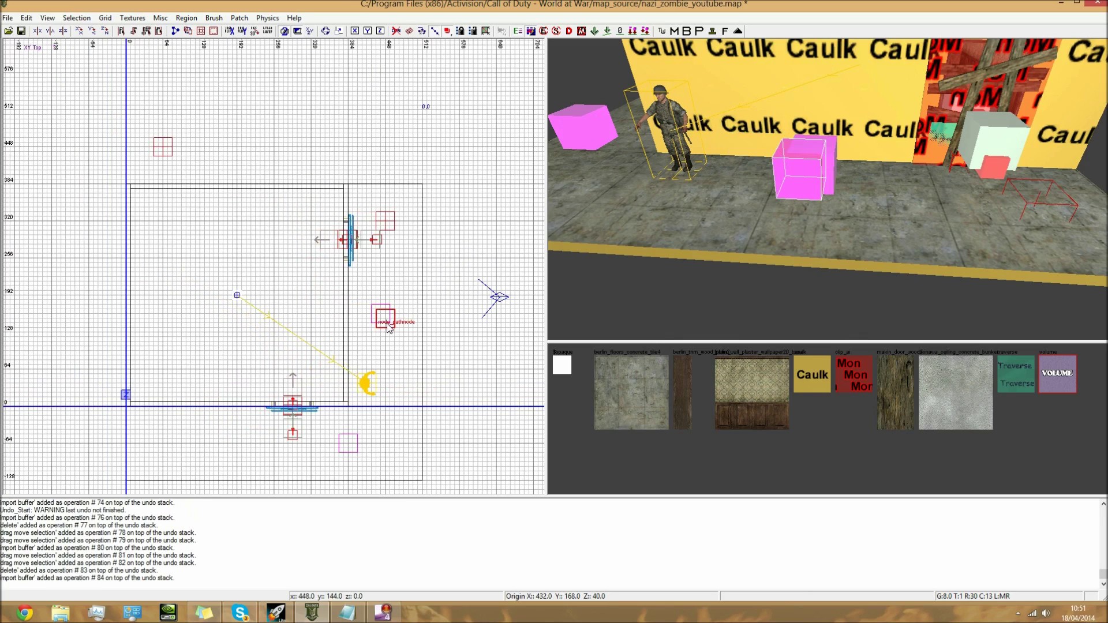
scroll(389, 328, up, 2)
drag(392, 316, 218, 360)
right_drag(217, 360, 274, 340)
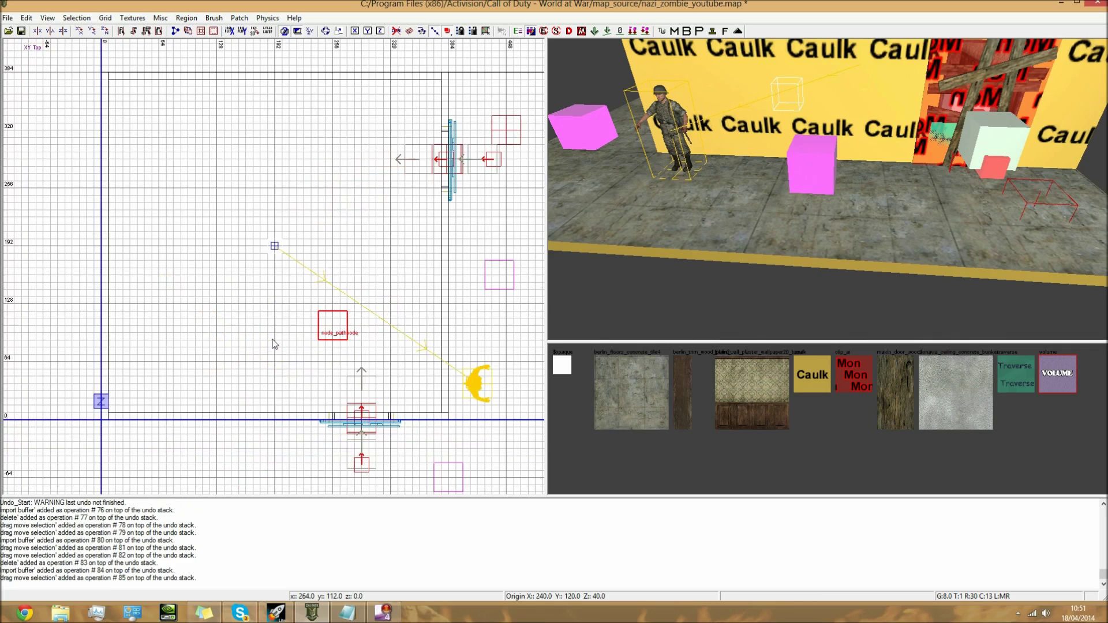
mouse_move(335, 333)
mouse_down()
mouse_move(397, 355)
mouse_move(334, 319)
mouse_move(283, 253)
mouse_move(382, 282)
mouse_move(398, 252)
mouse_move(148, 241)
mouse_move(278, 130)
mouse_move(152, 124)
mouse_move(162, 131)
mouse_move(159, 373)
mouse_move(389, 357)
mouse_move(391, 212)
mouse_up()
Duplicate the inside pathnode eight times to form an even 3 by 3 grid about 128 units apart across the room, and deselect.
key(space)
key(space)
key(space)
key(space)
key(space)
key(space)
key(space)
key(space)
drag(390, 169, 393, 125)
mouse_move(681, 147)
right_down()
mouse_move(687, 130)
mouse_move(716, 156)
mouse_move(756, 115)
mouse_move(777, 124)
mouse_move(779, 148)
mouse_move(780, 104)
mouse_move(745, 124)
right_up()
key(Escape)
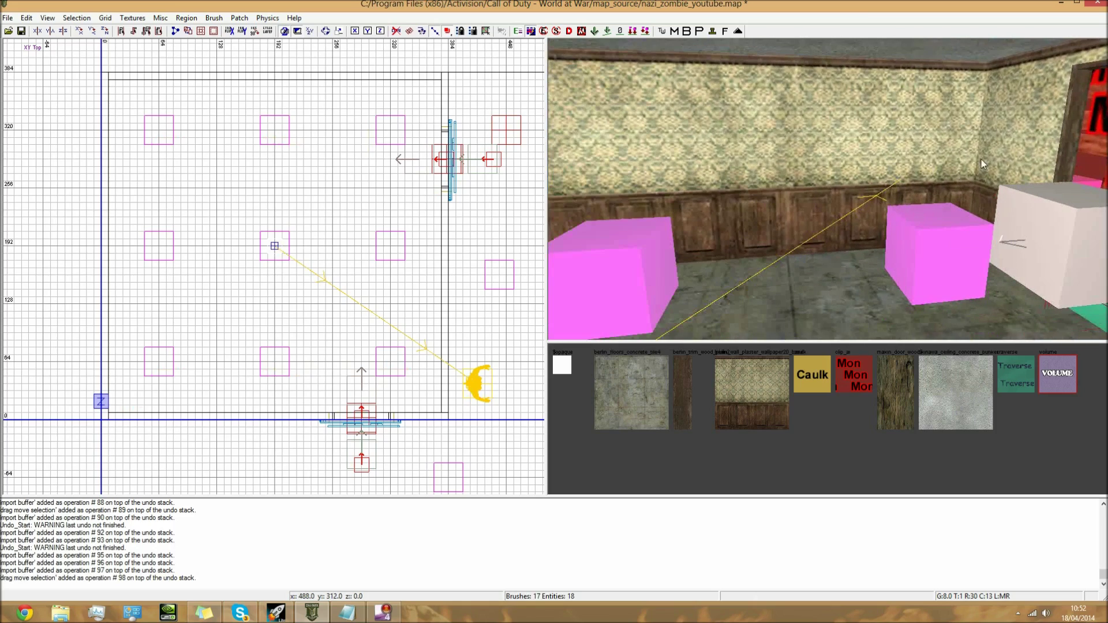
mouse_move(983, 162)
right_down()
mouse_move(996, 193)
mouse_move(979, 173)
right_up()
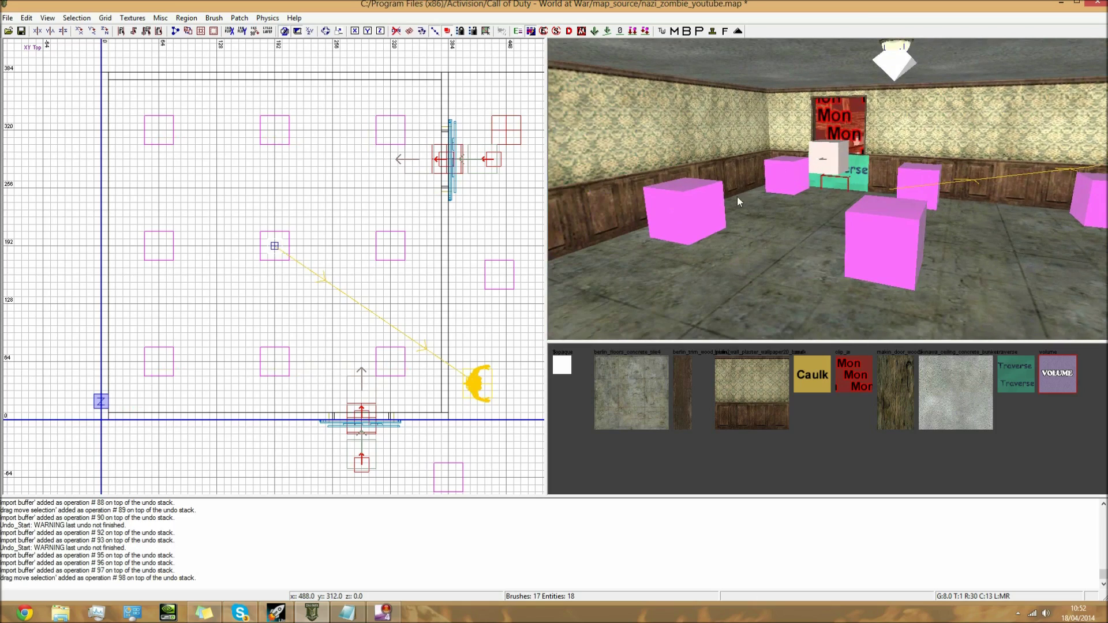
right_drag(867, 237, 895, 211)
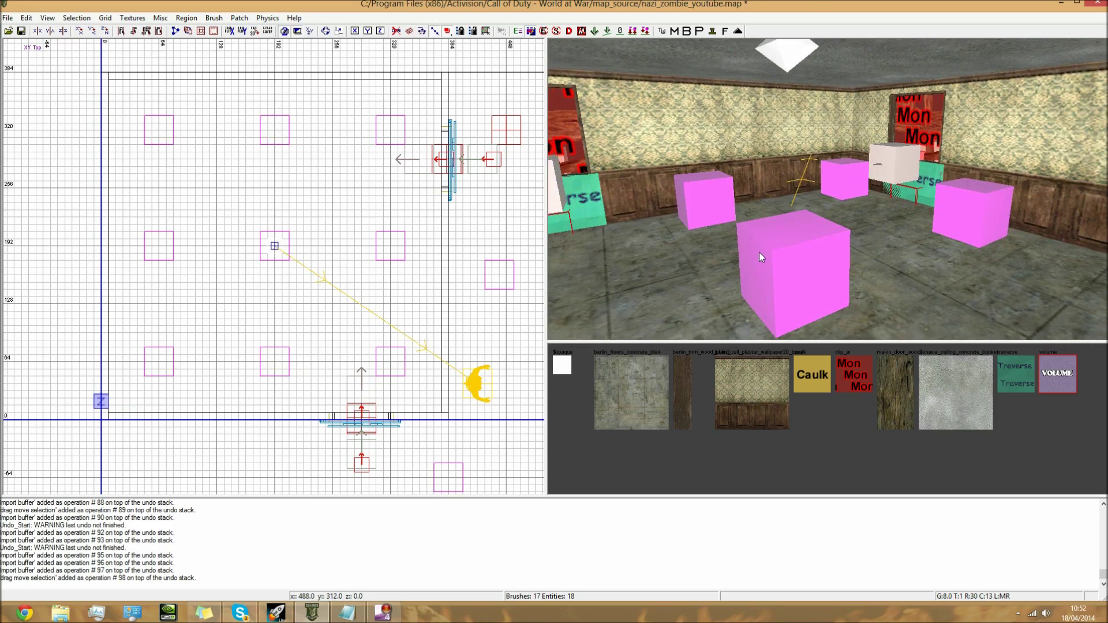
key(Right)
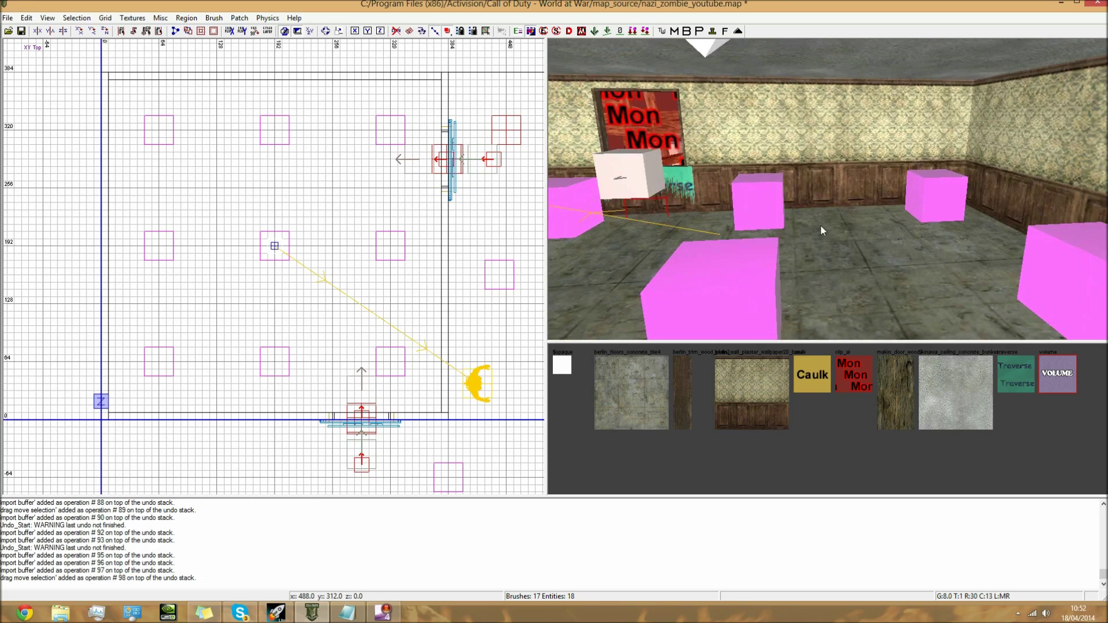
mouse_move(828, 189)
right_down()
mouse_move(795, 173)
mouse_move(799, 200)
mouse_move(829, 173)
mouse_move(817, 156)
mouse_move(828, 180)
mouse_move(828, 157)
mouse_move(830, 209)
right_up()
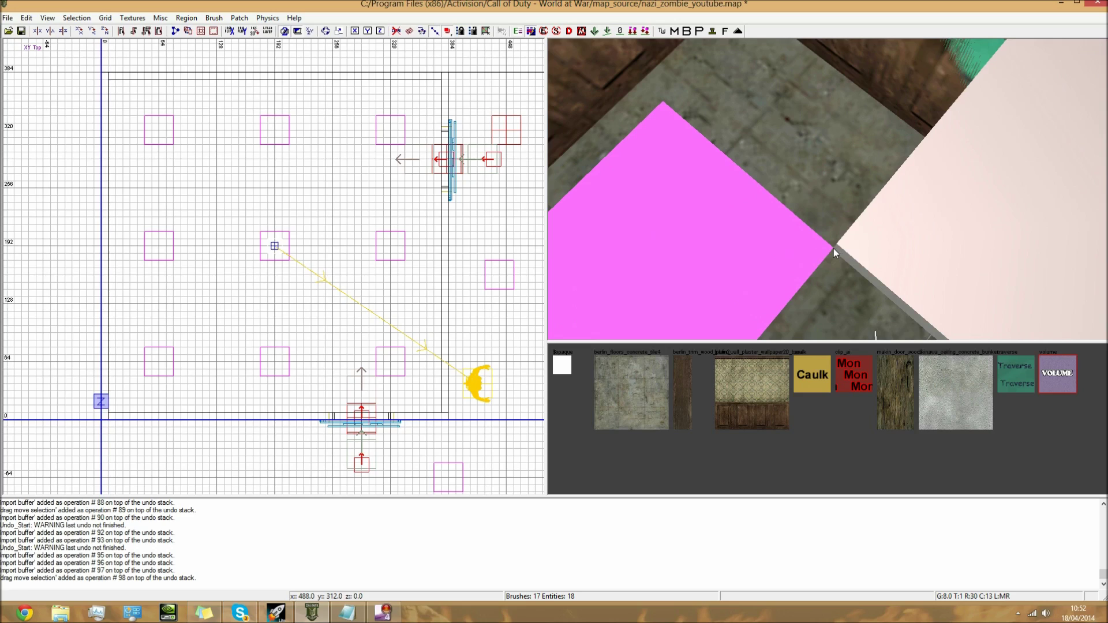
right_drag(834, 249, 866, 205)
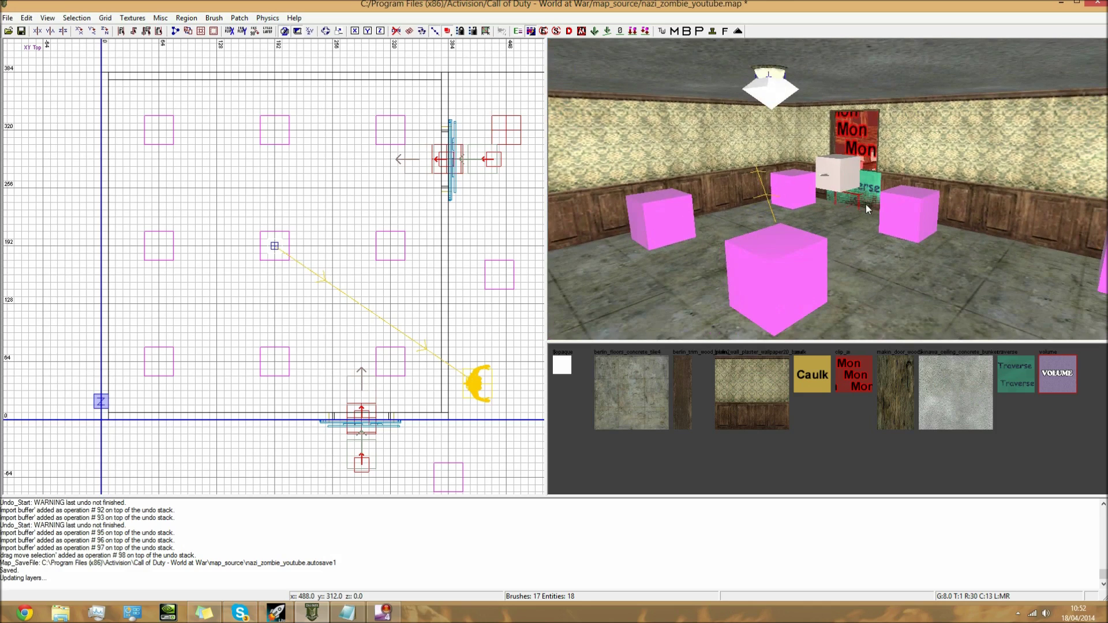
shift+click(806, 192)
key(Delete)
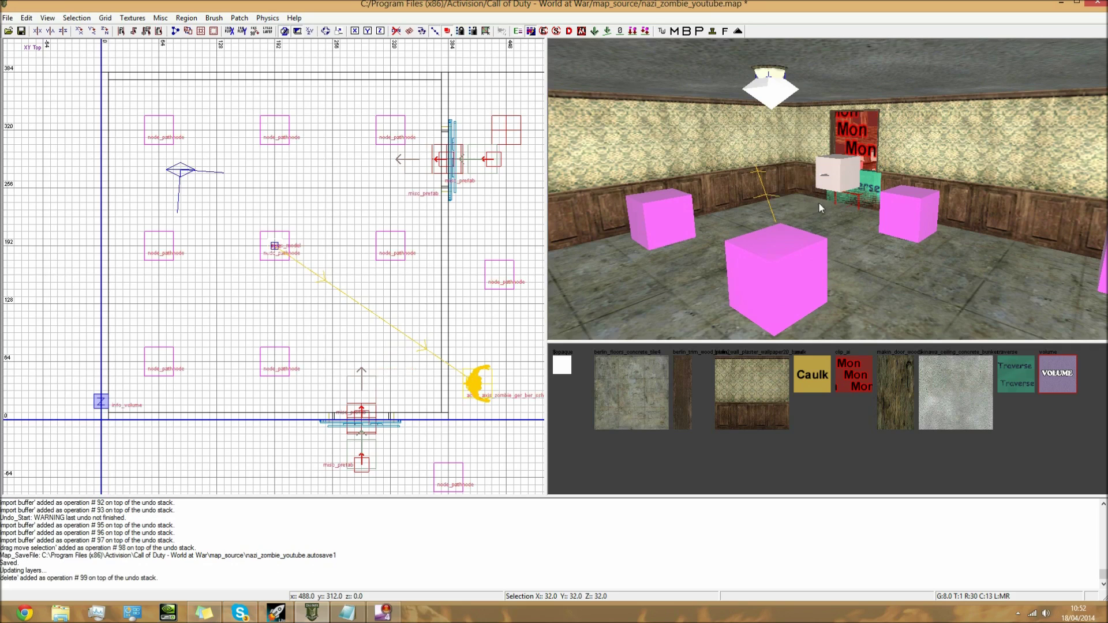
right_drag(806, 197, 826, 220)
key(ctrl+z)
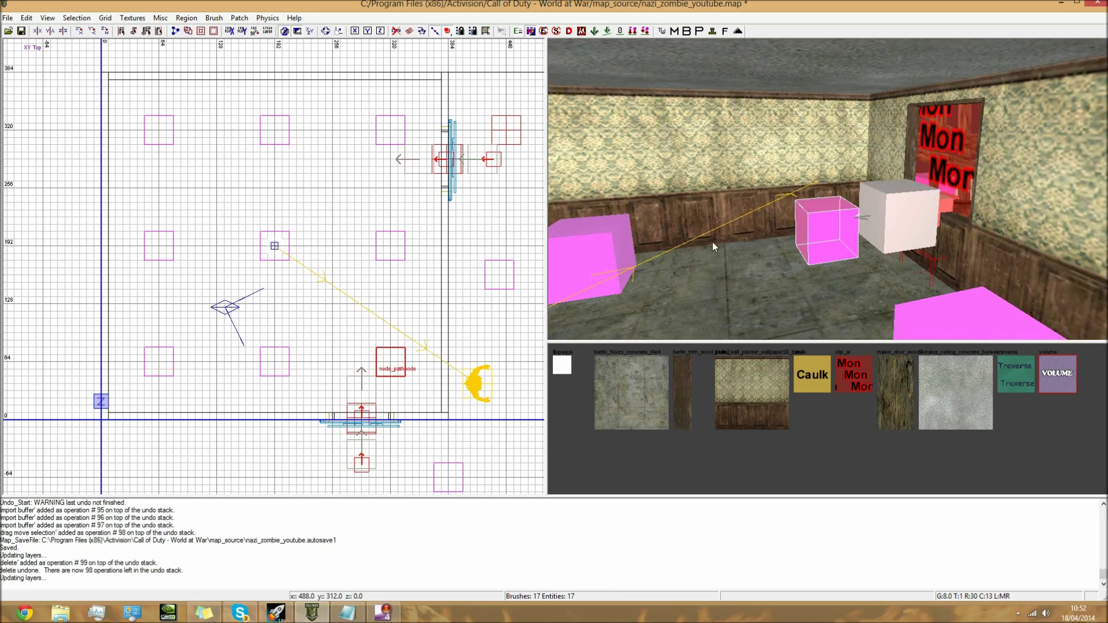
Shift the two pathnodes nearest the windows clear of them, one to X 304, Y 96 and the other about 24 units in -X.
drag(393, 357, 388, 340)
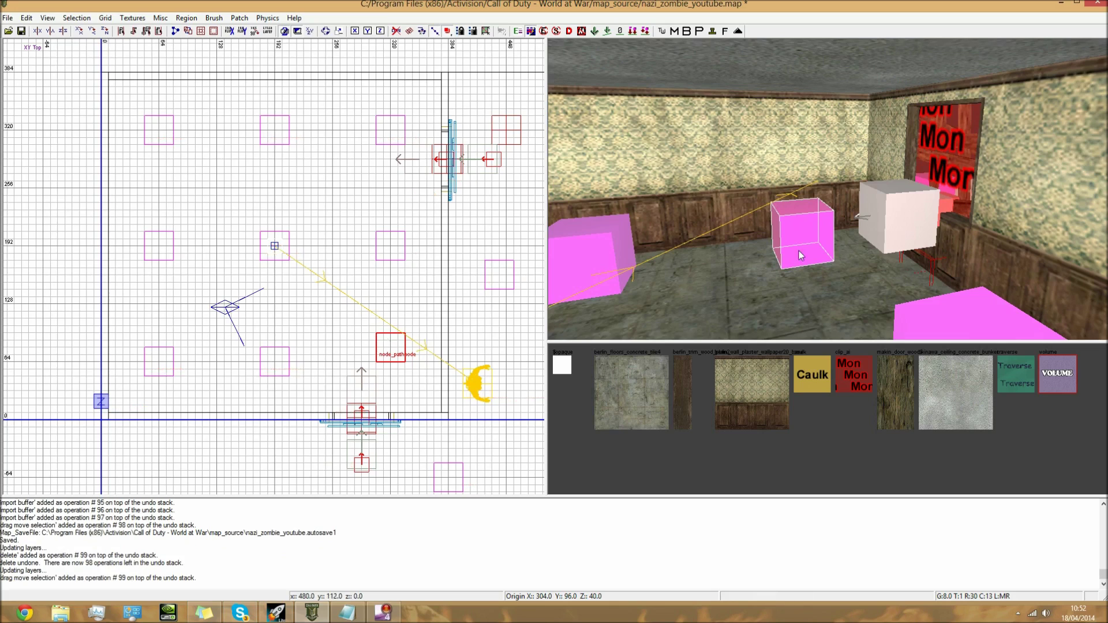
key(Escape)
mouse_move(799, 252)
right_down()
mouse_move(757, 266)
mouse_move(797, 252)
mouse_move(794, 240)
right_up()
shift+click(775, 218)
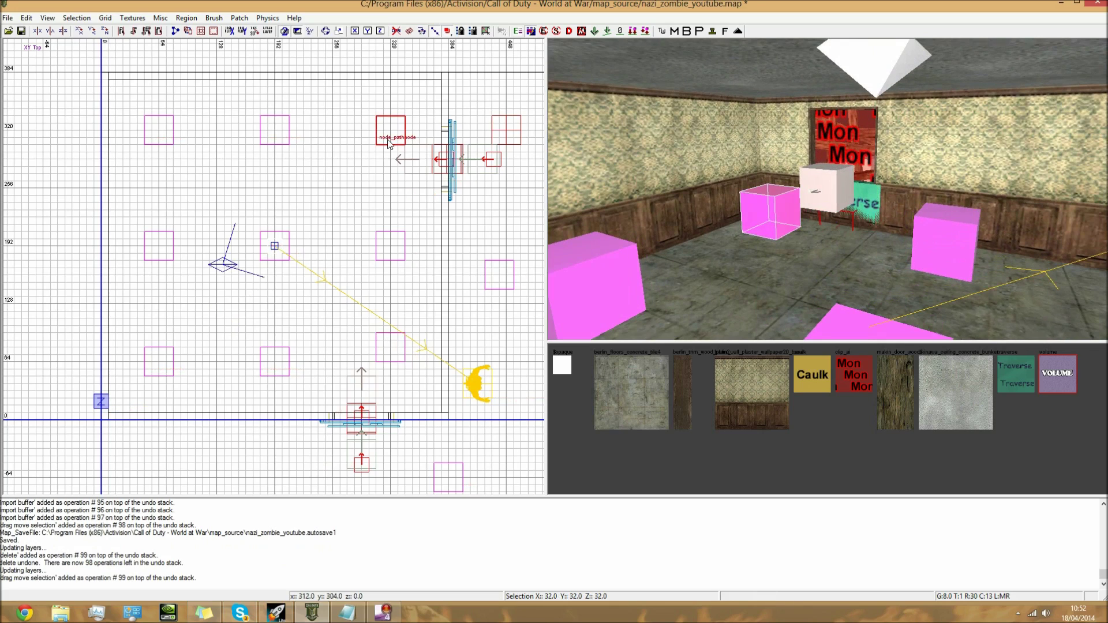
drag(394, 126, 376, 124)
key(Escape)
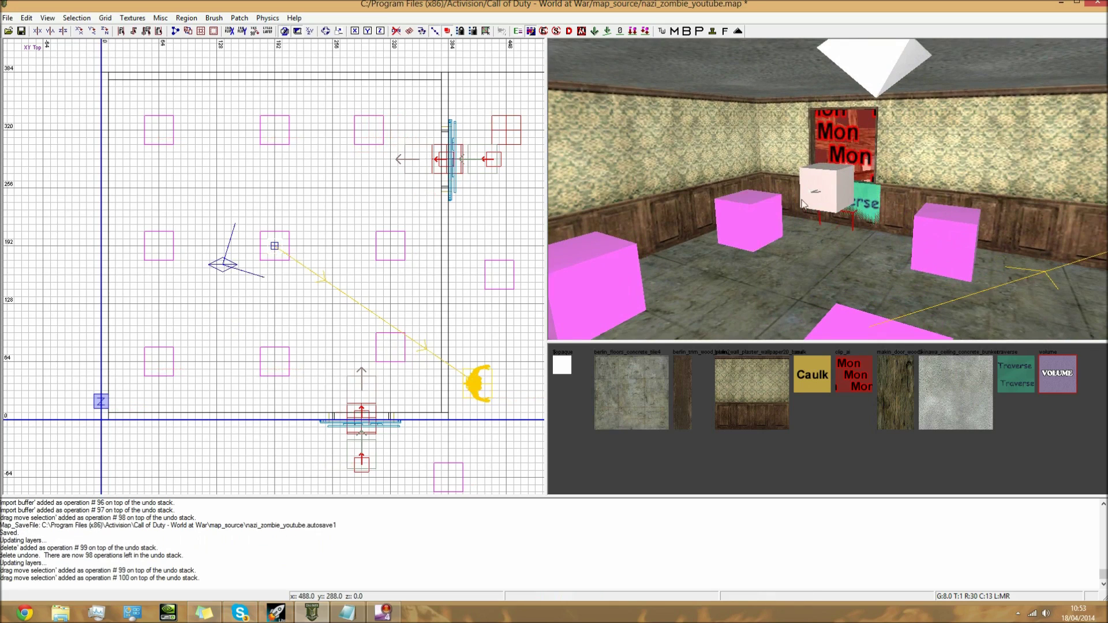
Check the pathnode spacing inside the room and save nazi_zombie_youtube.map.
mouse_move(801, 202)
right_down()
mouse_move(792, 226)
mouse_move(745, 222)
mouse_move(866, 231)
mouse_move(790, 210)
mouse_move(832, 222)
mouse_move(802, 199)
right_up()
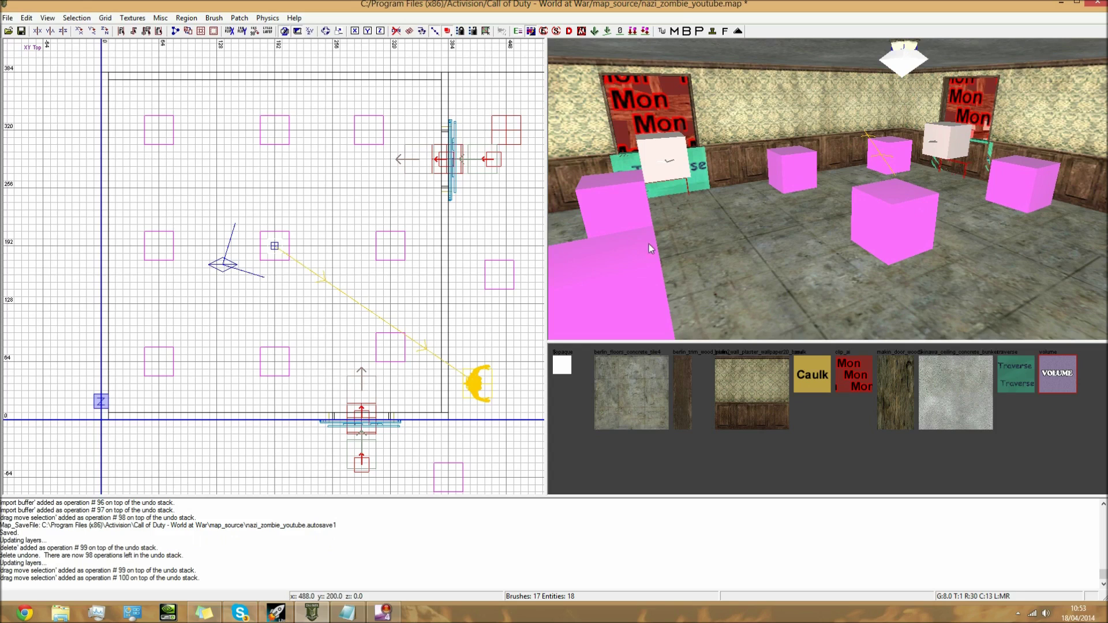
mouse_move(763, 241)
right_down()
mouse_move(600, 241)
mouse_move(771, 242)
mouse_move(646, 254)
mouse_move(808, 252)
mouse_move(764, 235)
right_up()
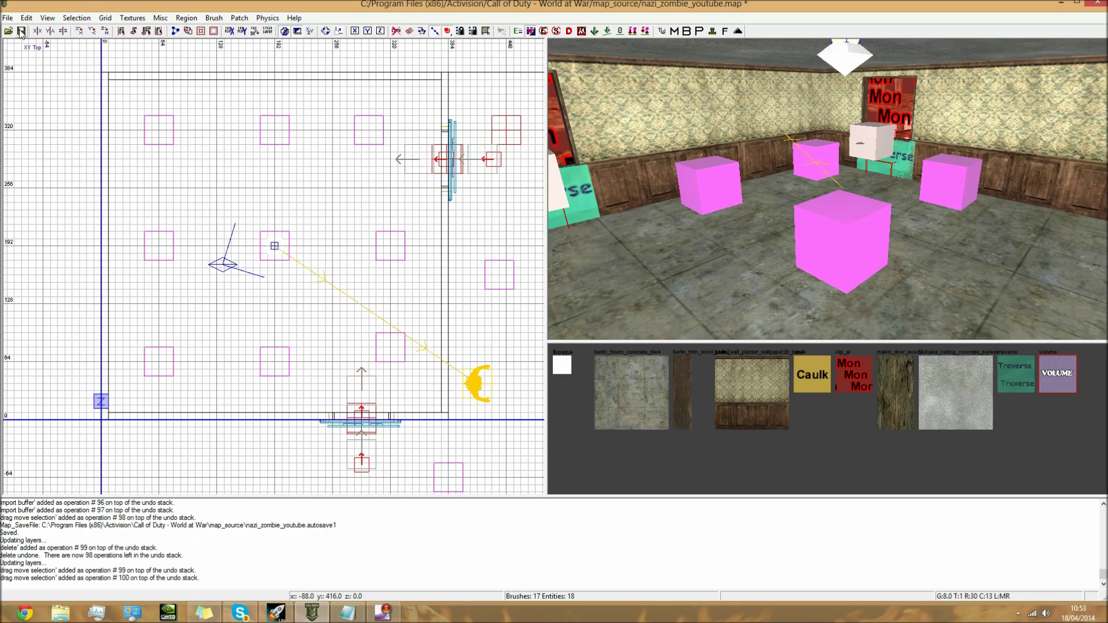
key(ctrl+s)
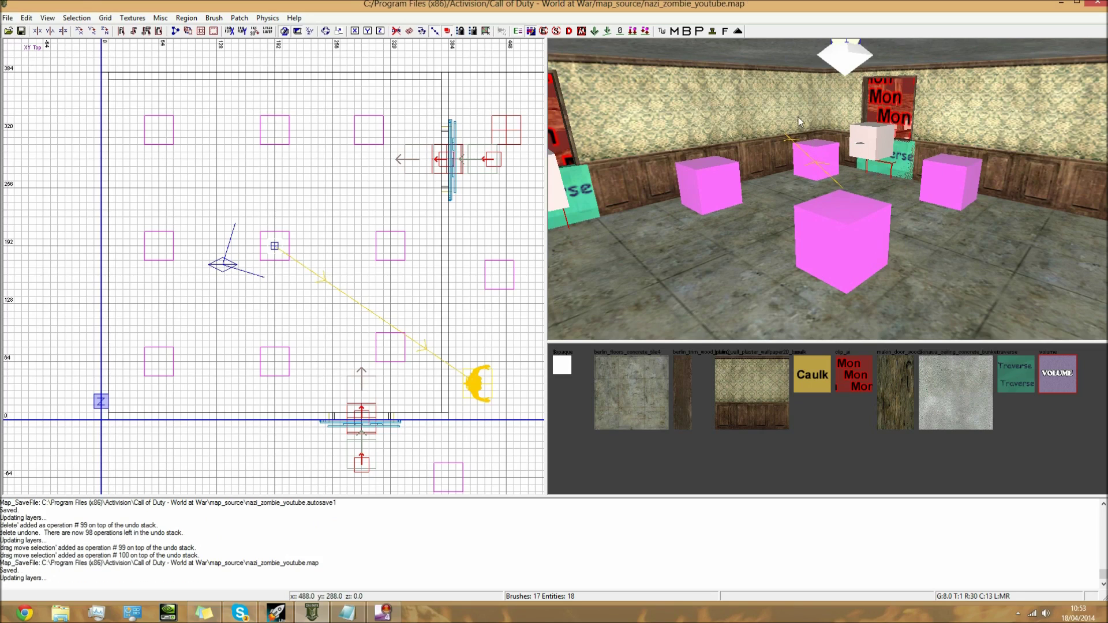